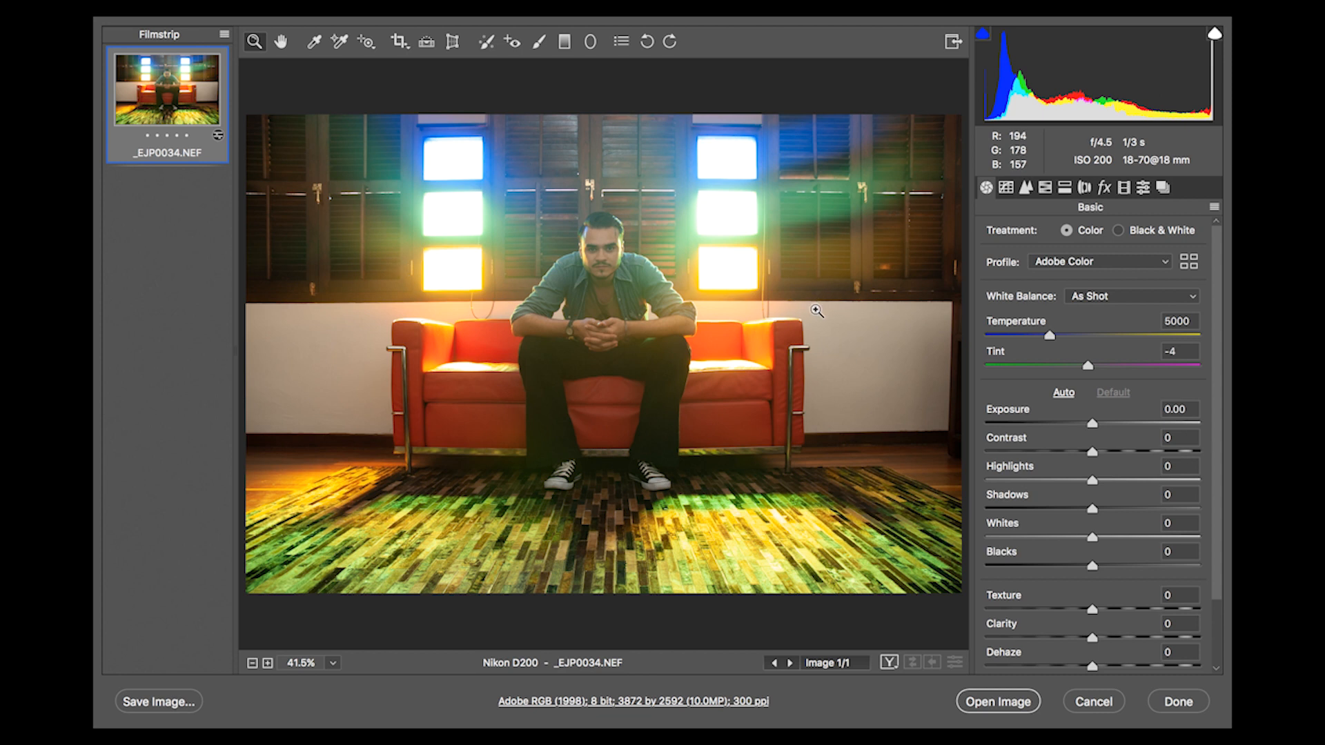
# Set the raw photo's exposure to +0.15.
pyautogui.scroll(-5, 1035, 419)
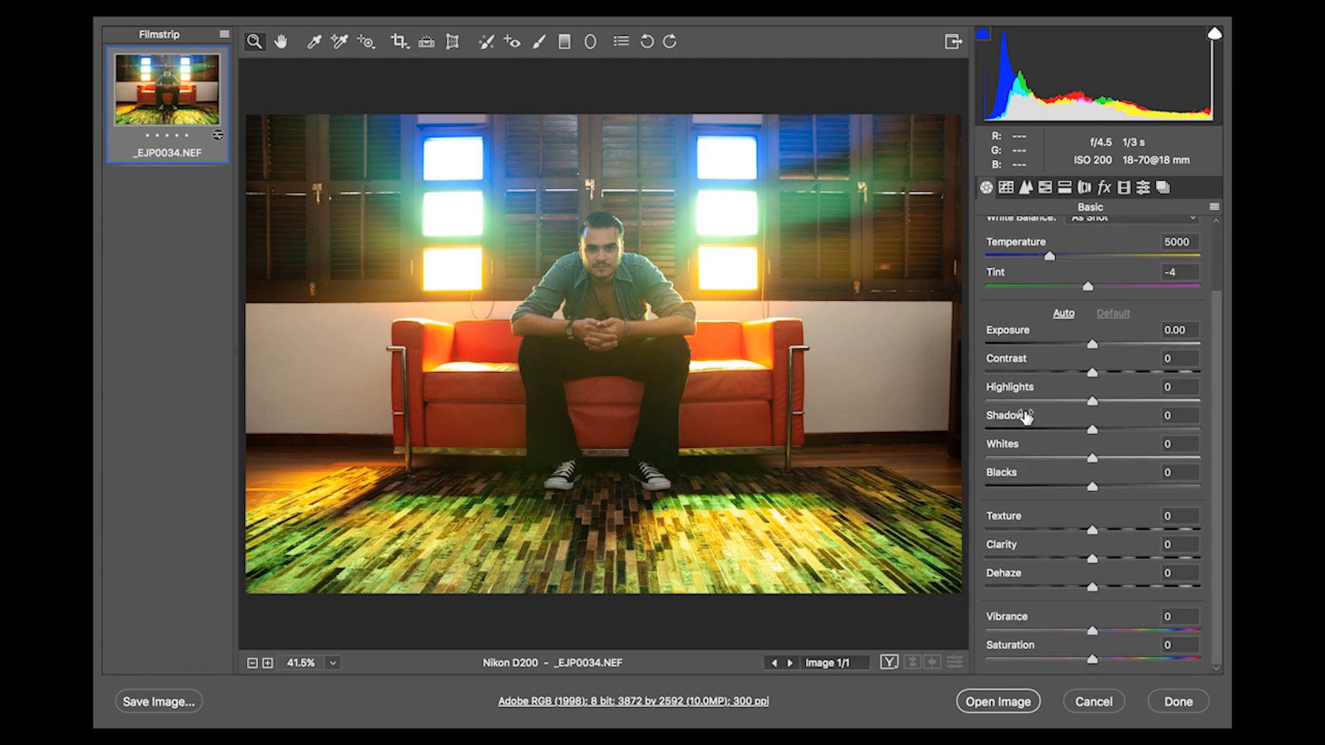
pyautogui.click(609, 257)
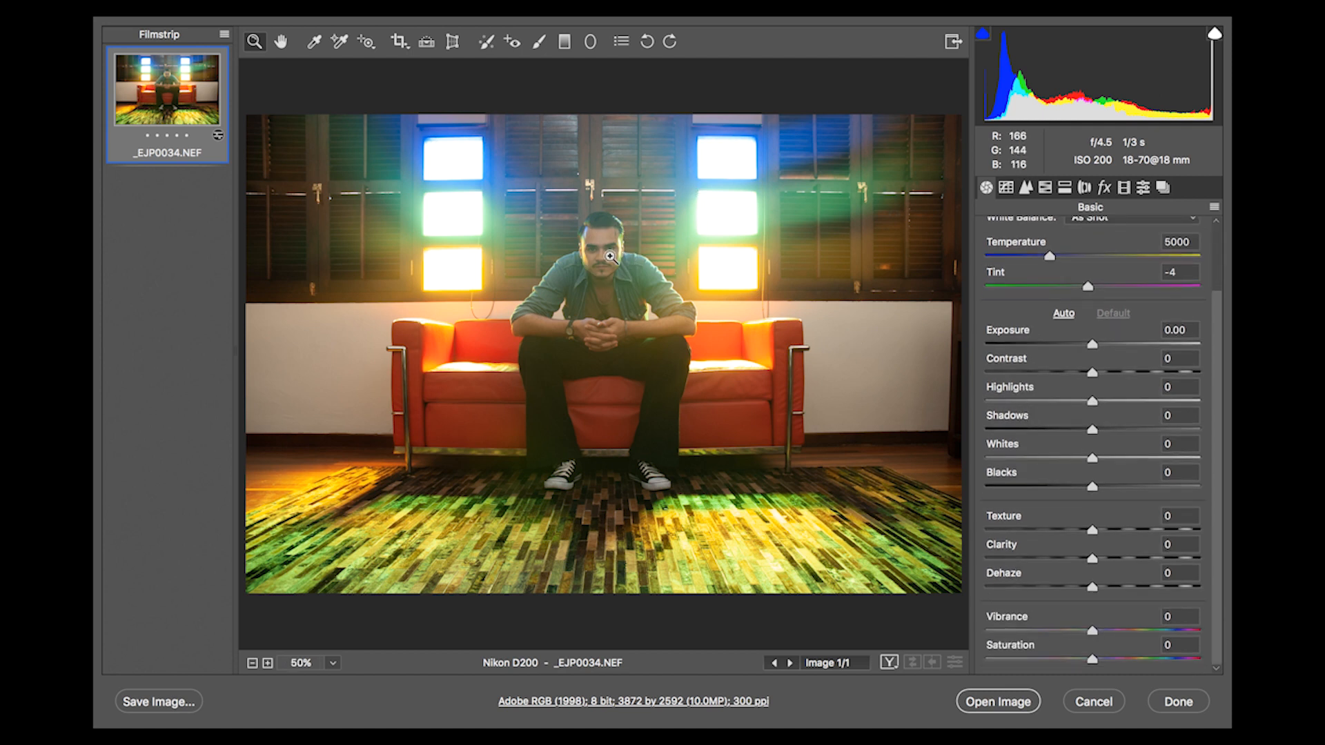
pyautogui.click(610, 257)
pyautogui.click(610, 257)
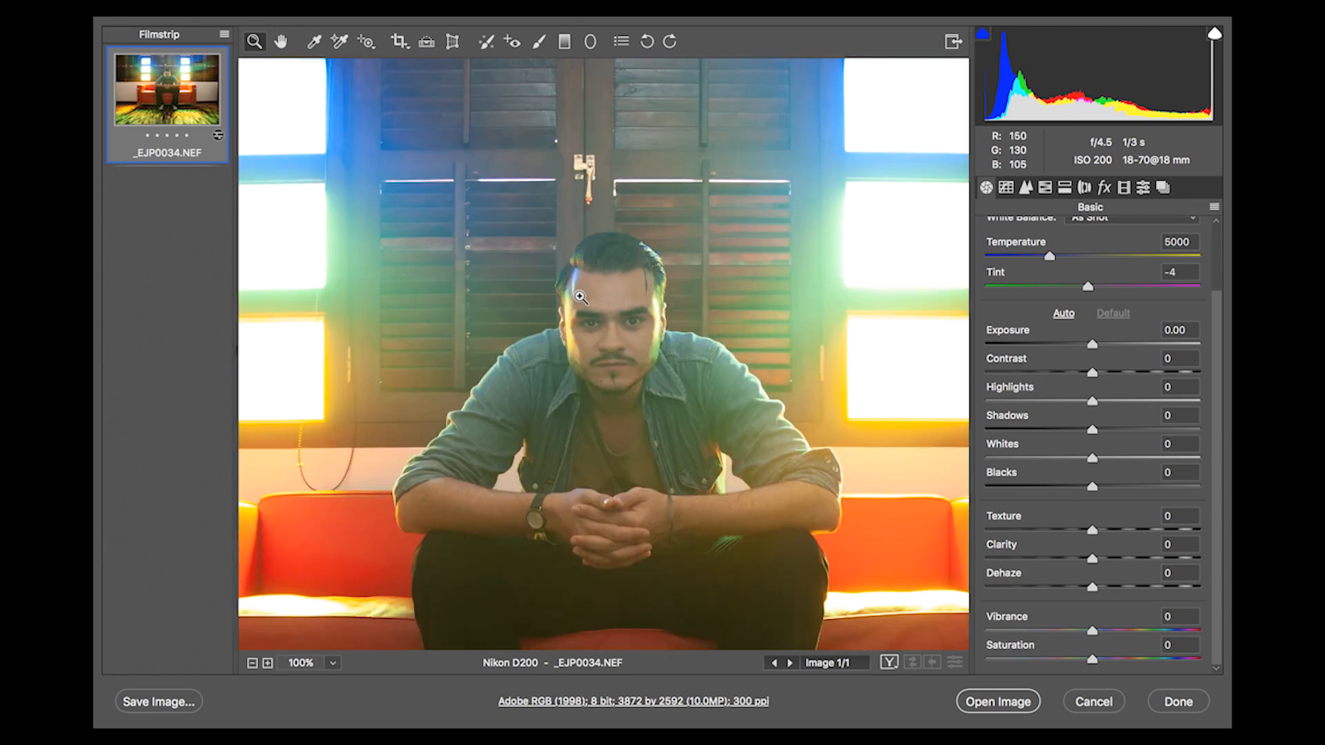
pyautogui.moveTo(706, 350); pyautogui.dragTo(691, 286)
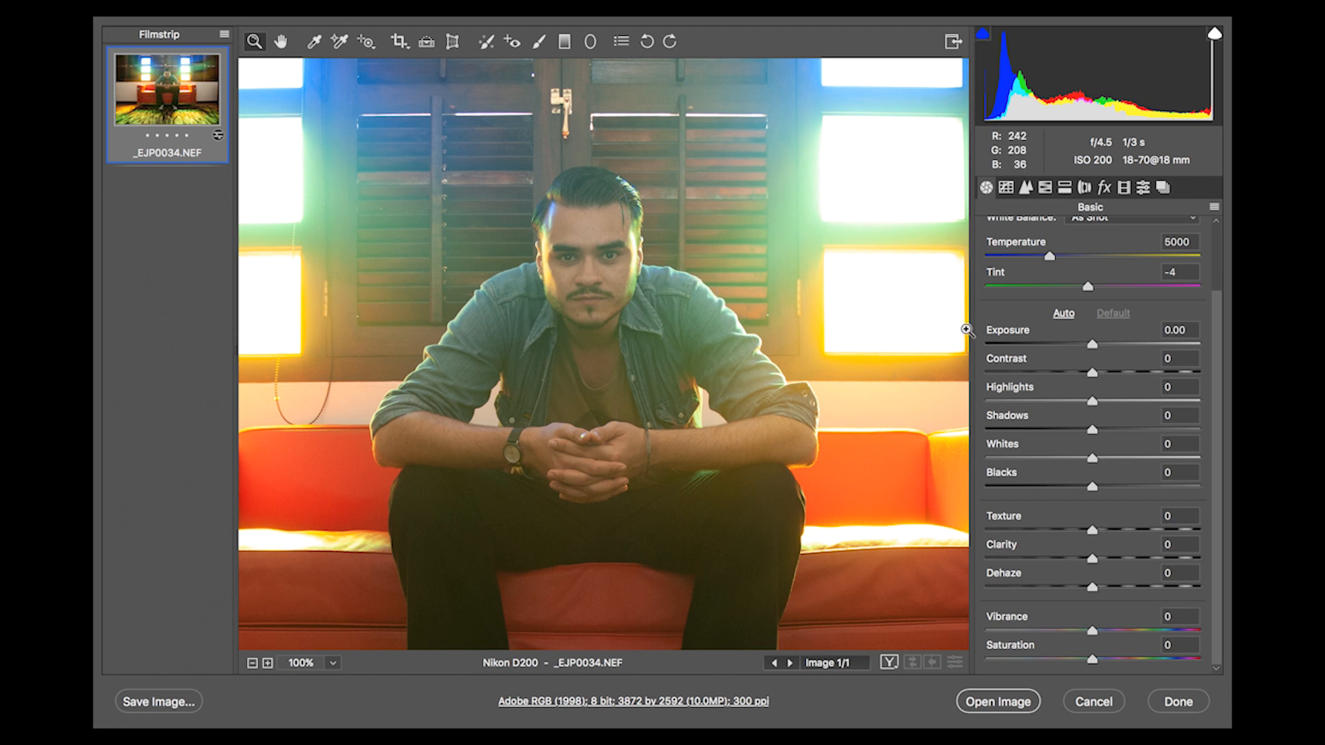
pyautogui.click(1093, 346)
pyautogui.moveTo(1093, 346); pyautogui.dragTo(1095, 346)
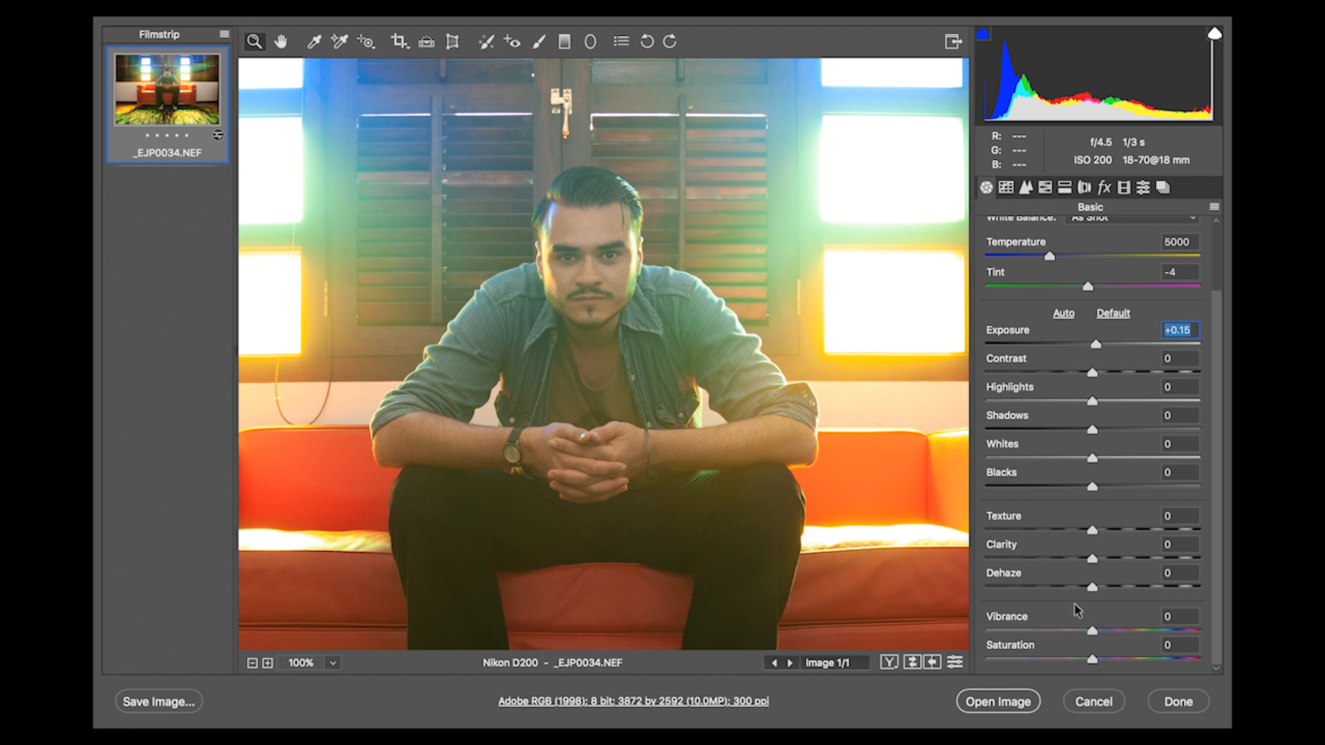
pyautogui.click(1024, 188)
pyautogui.click(1024, 187)
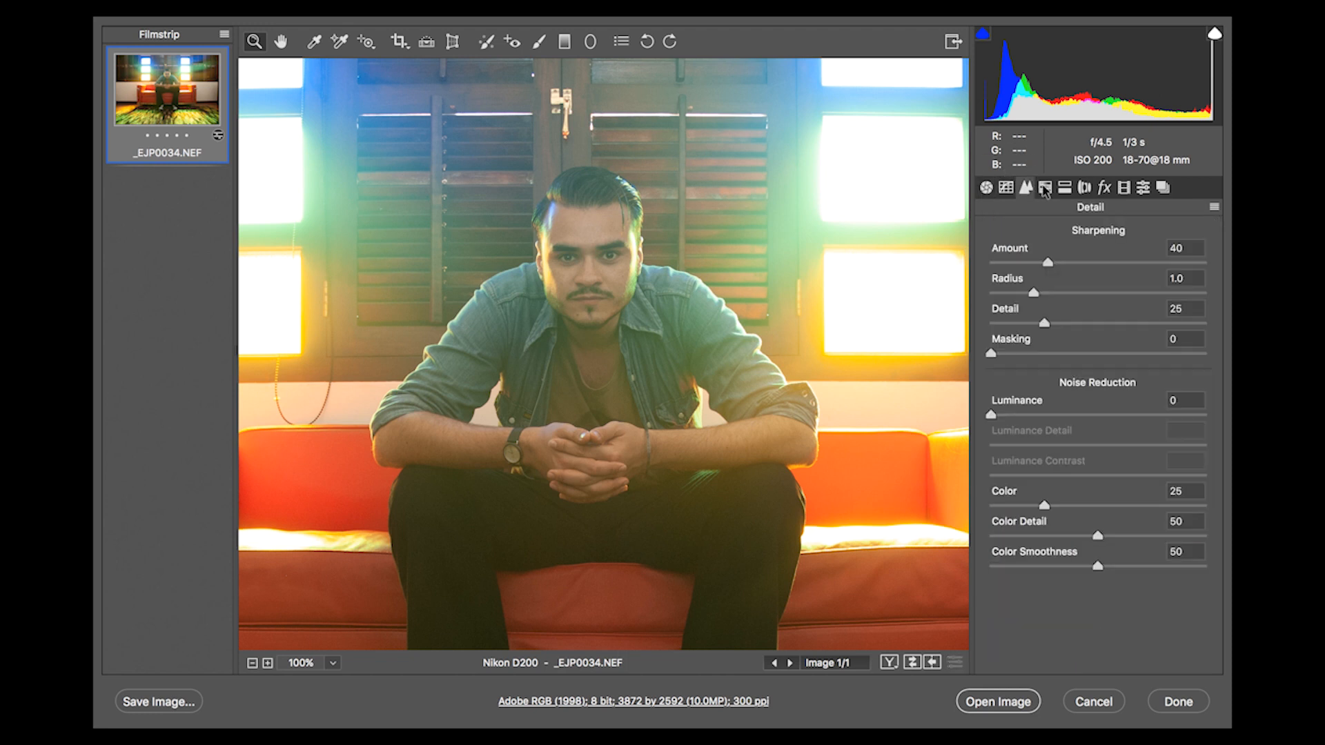
pyautogui.click(1045, 188)
pyautogui.click(1062, 187)
pyautogui.click(1080, 188)
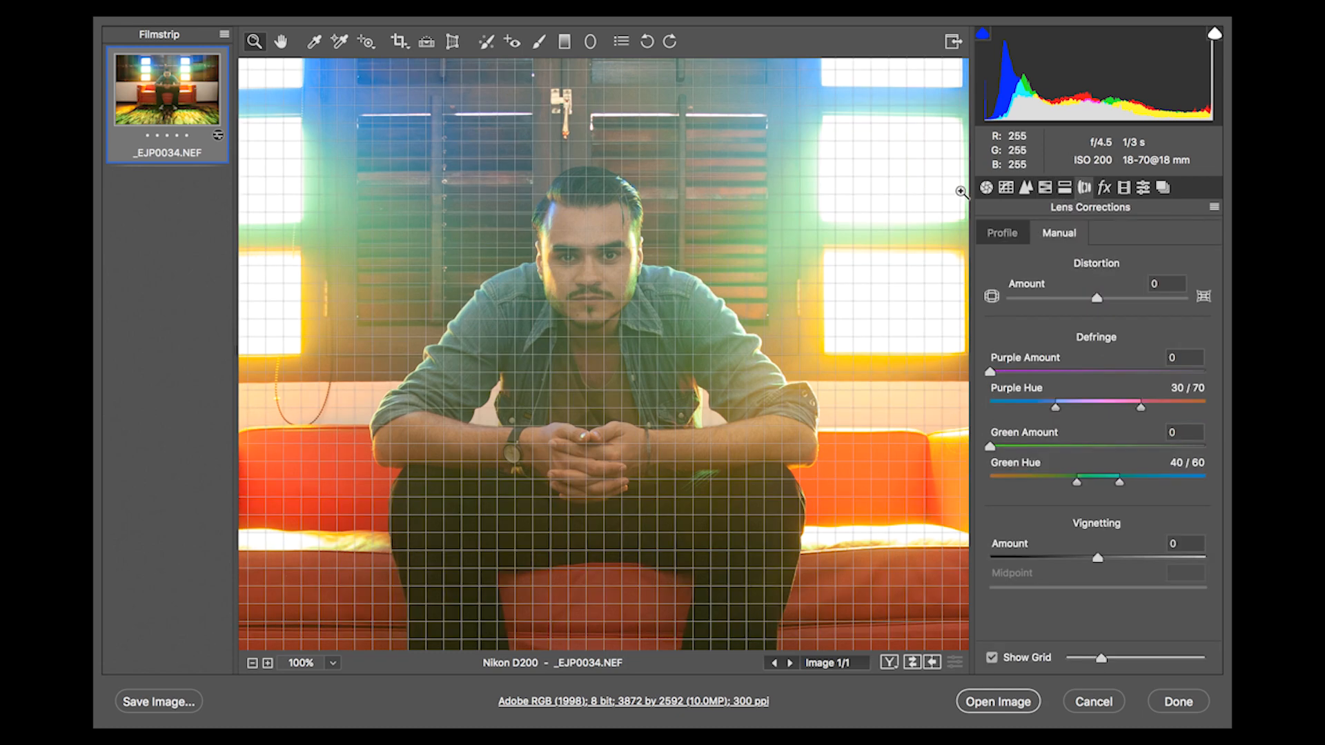
pyautogui.click(986, 187)
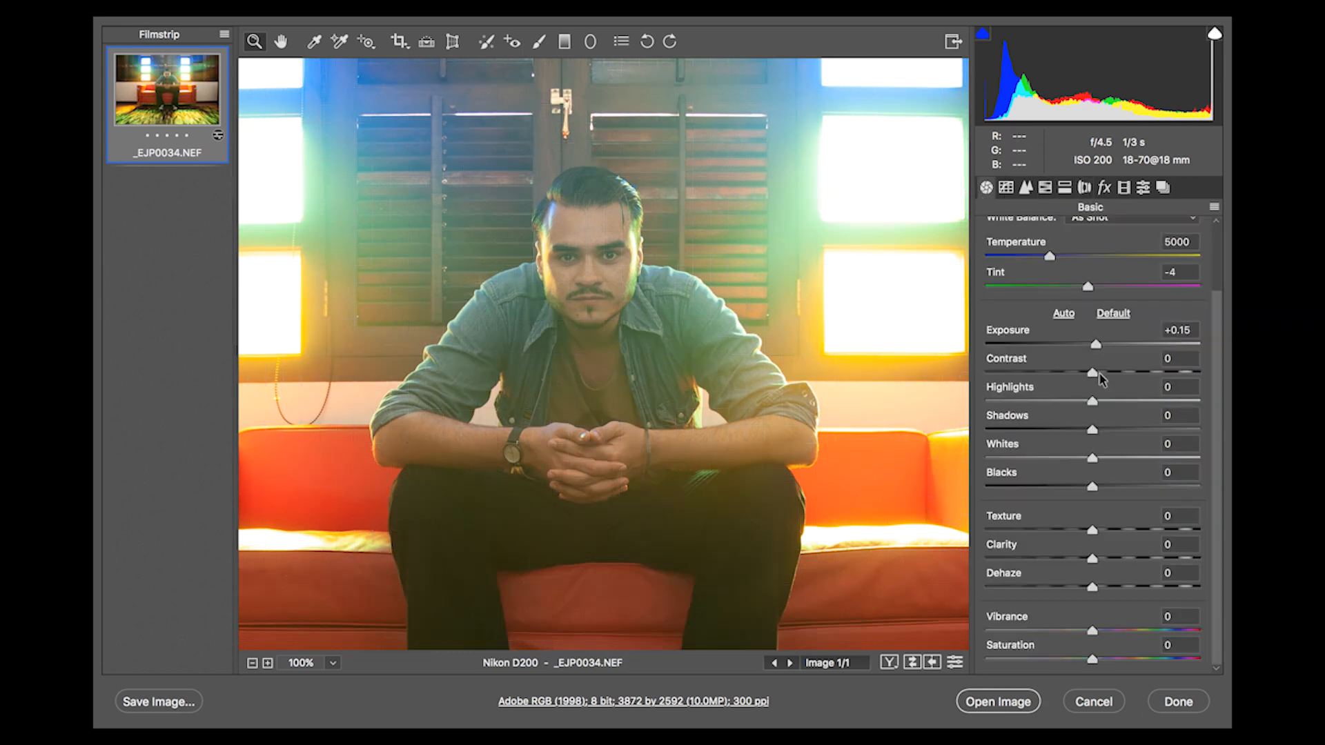
# Set the raw photo's contrast to +13 and its highlights to +15.
pyautogui.moveTo(1094, 371); pyautogui.dragTo(975, 380)
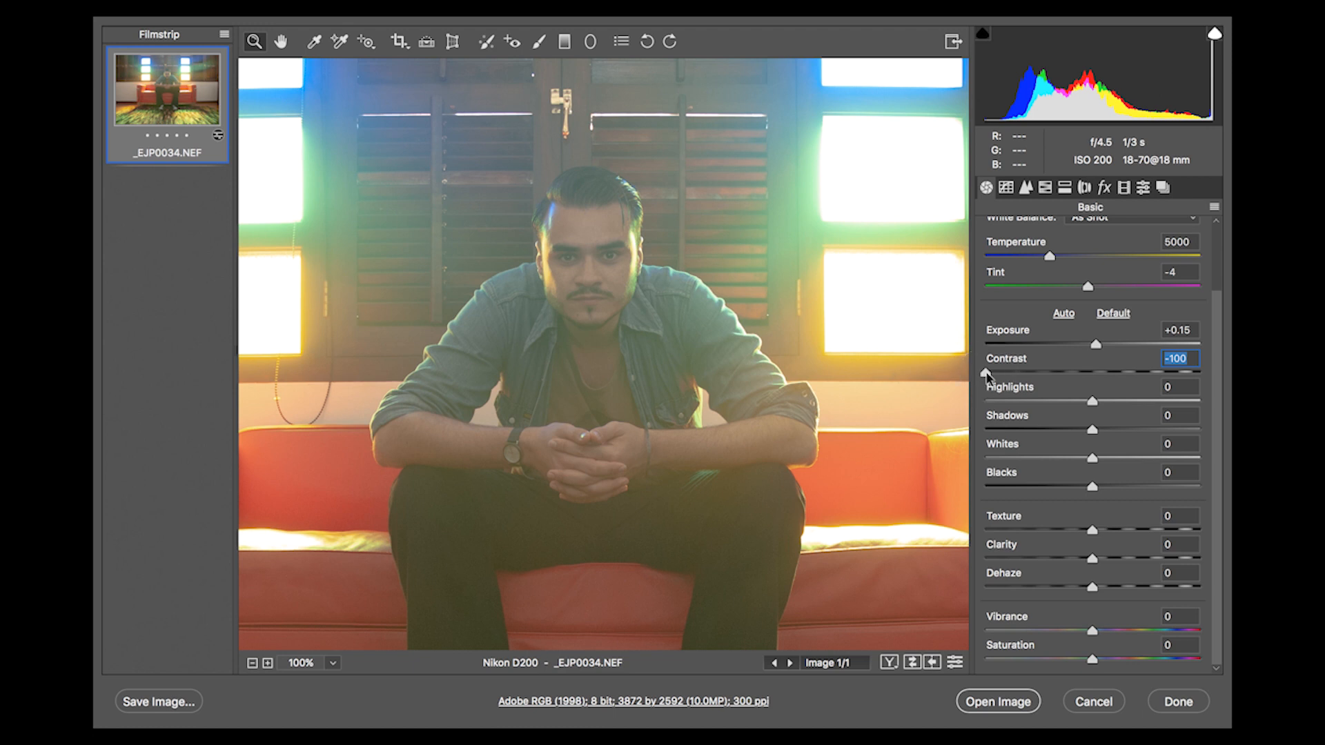
pyautogui.doubleClick(986, 373)
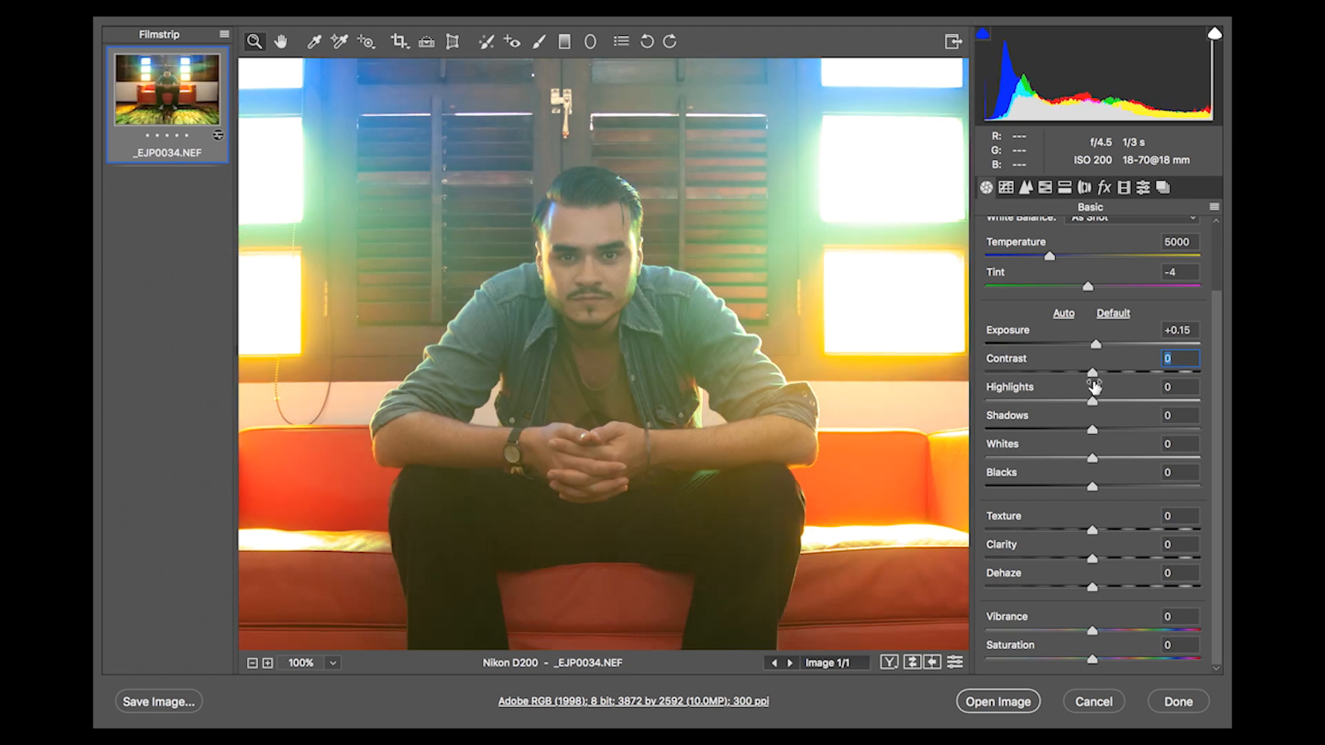
pyautogui.moveTo(1093, 376); pyautogui.dragTo(1106, 377)
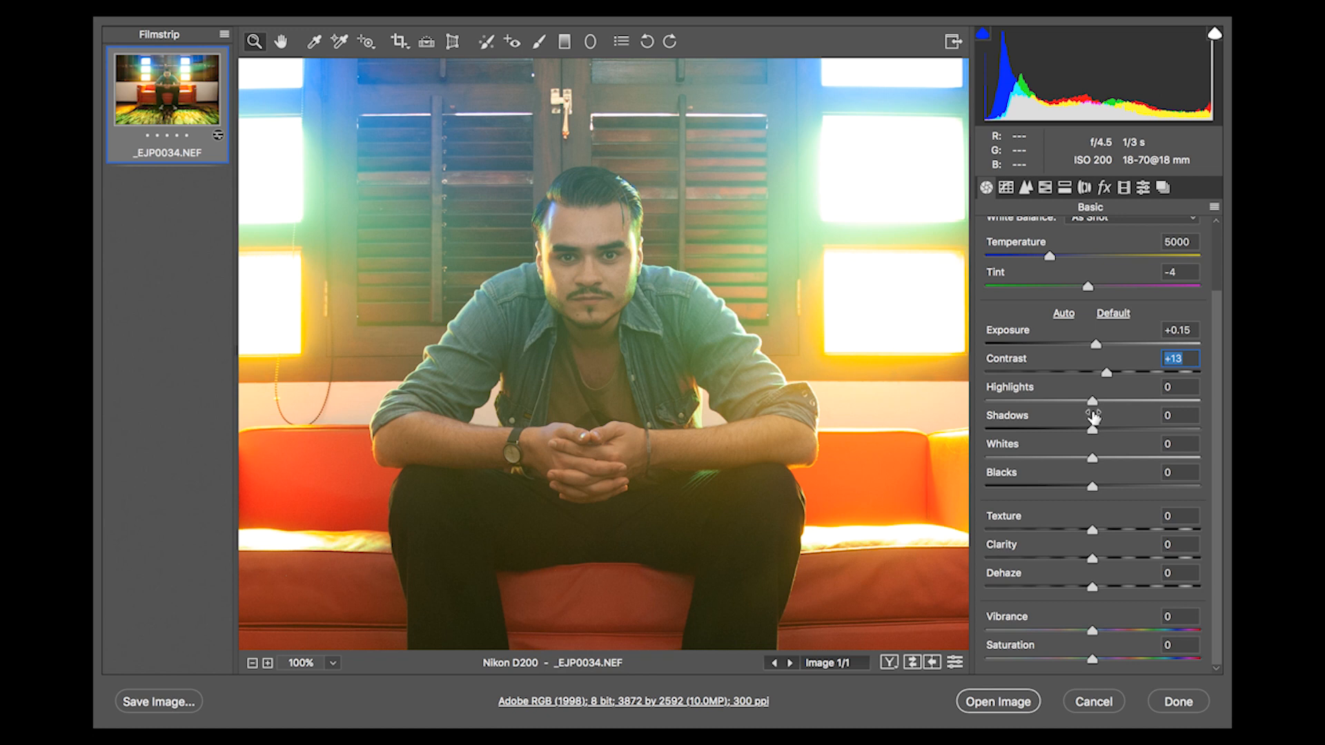
pyautogui.moveTo(1095, 401); pyautogui.dragTo(1115, 407)
pyautogui.click(1022, 476)
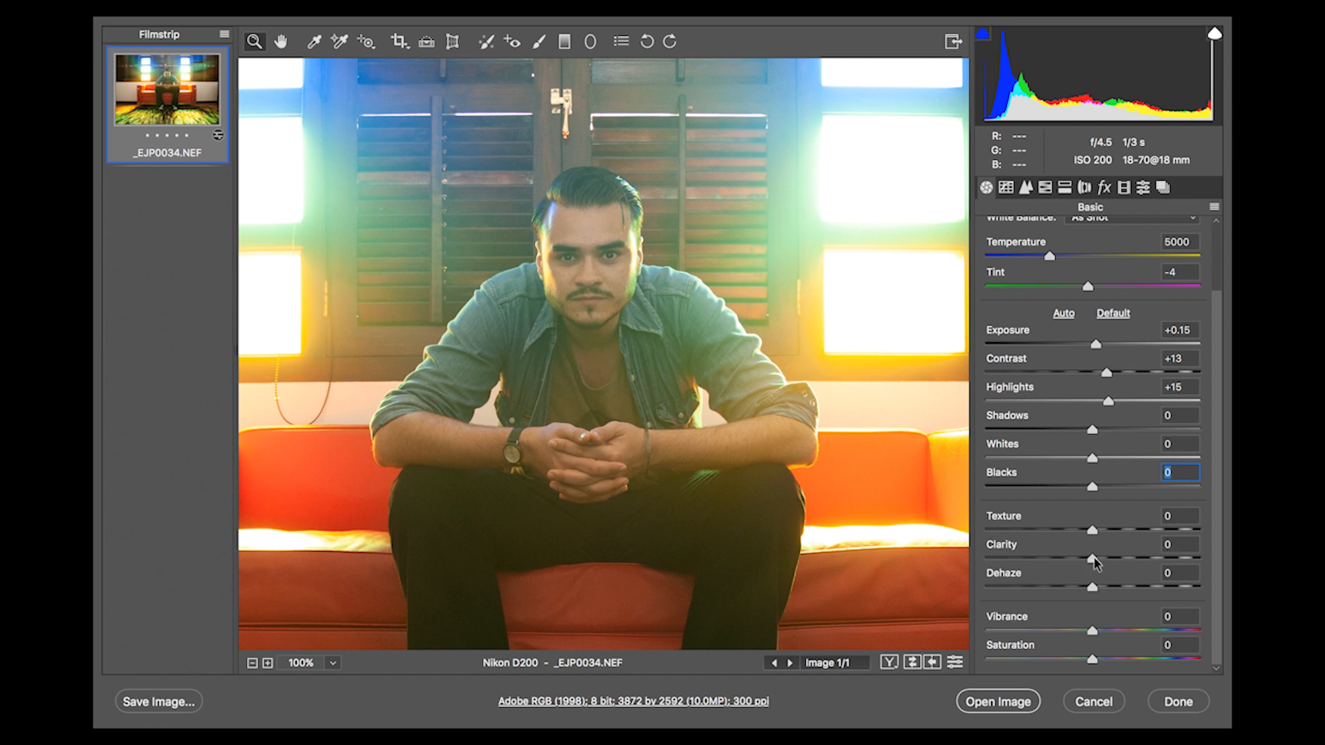
# Set the clarity to +18 and open the developed image in Photoshop.
pyautogui.moveTo(1094, 558); pyautogui.dragTo(1199, 559)
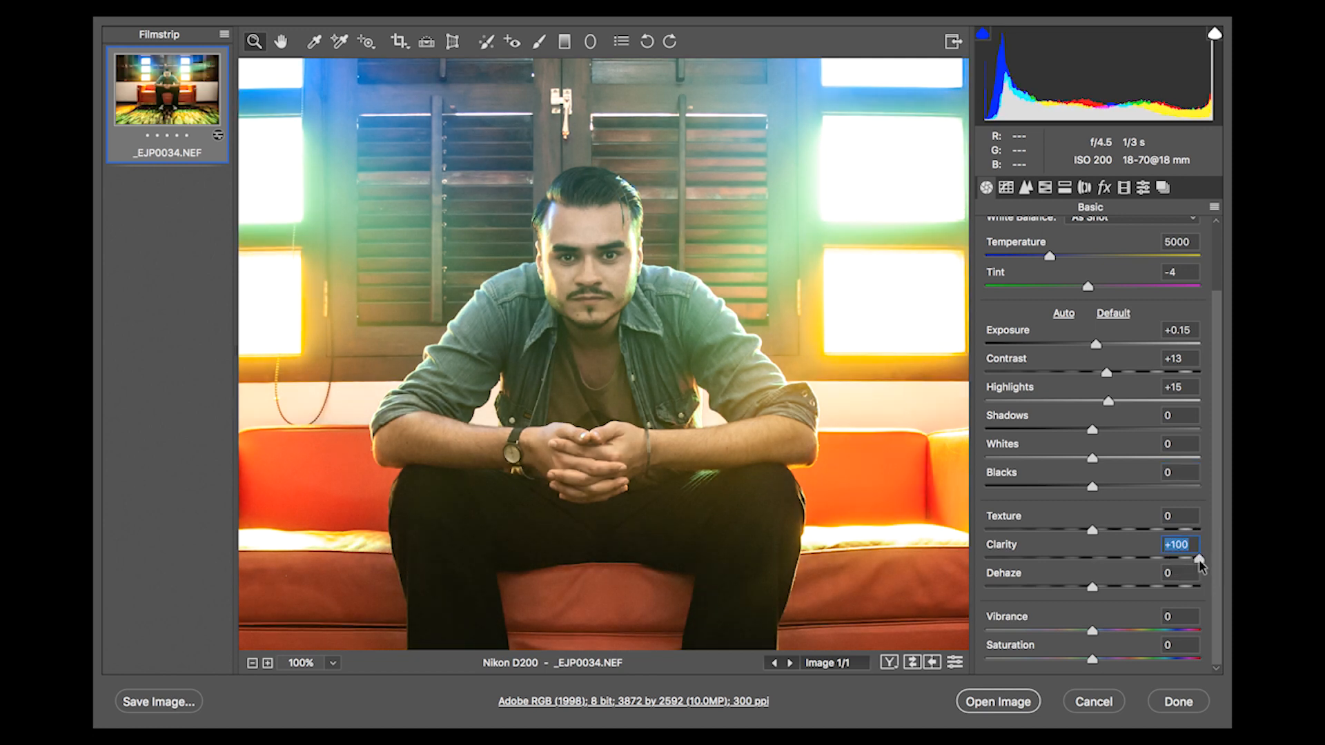
pyautogui.moveTo(1199, 560); pyautogui.dragTo(1115, 564)
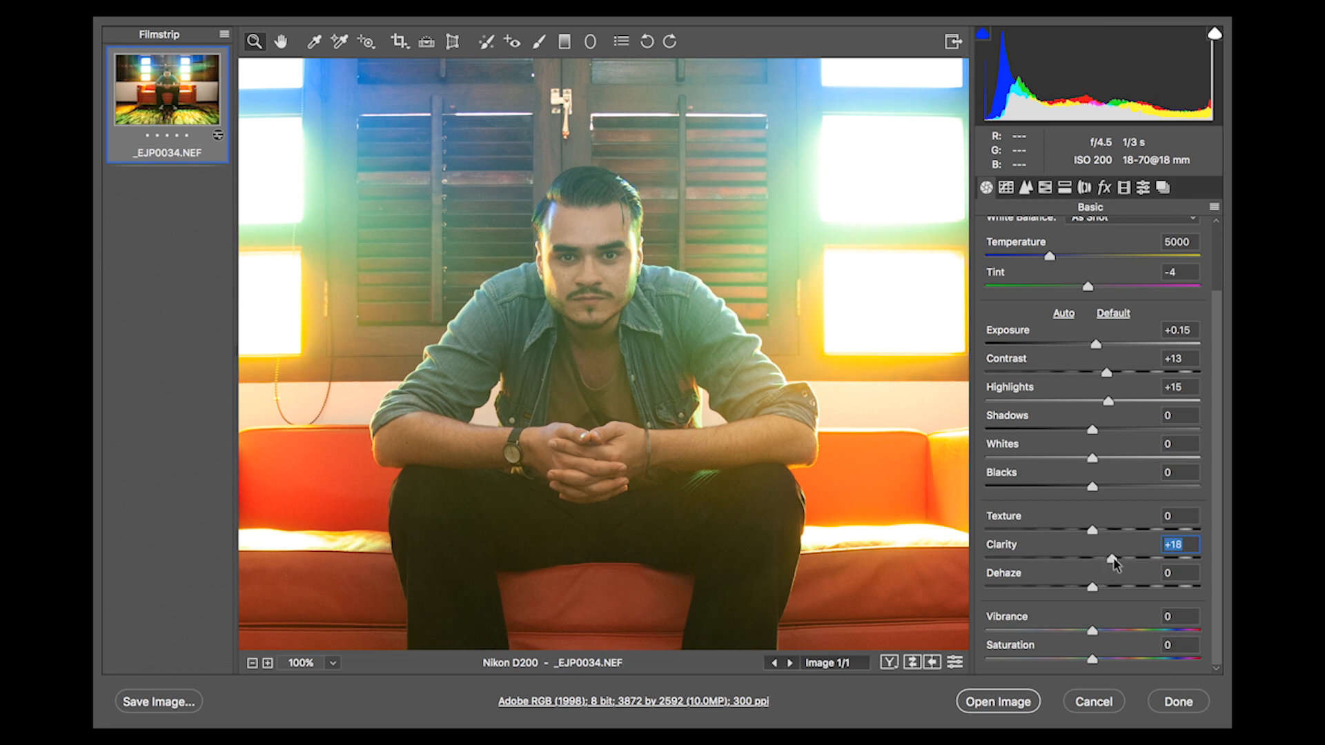
pyautogui.click(753, 450)
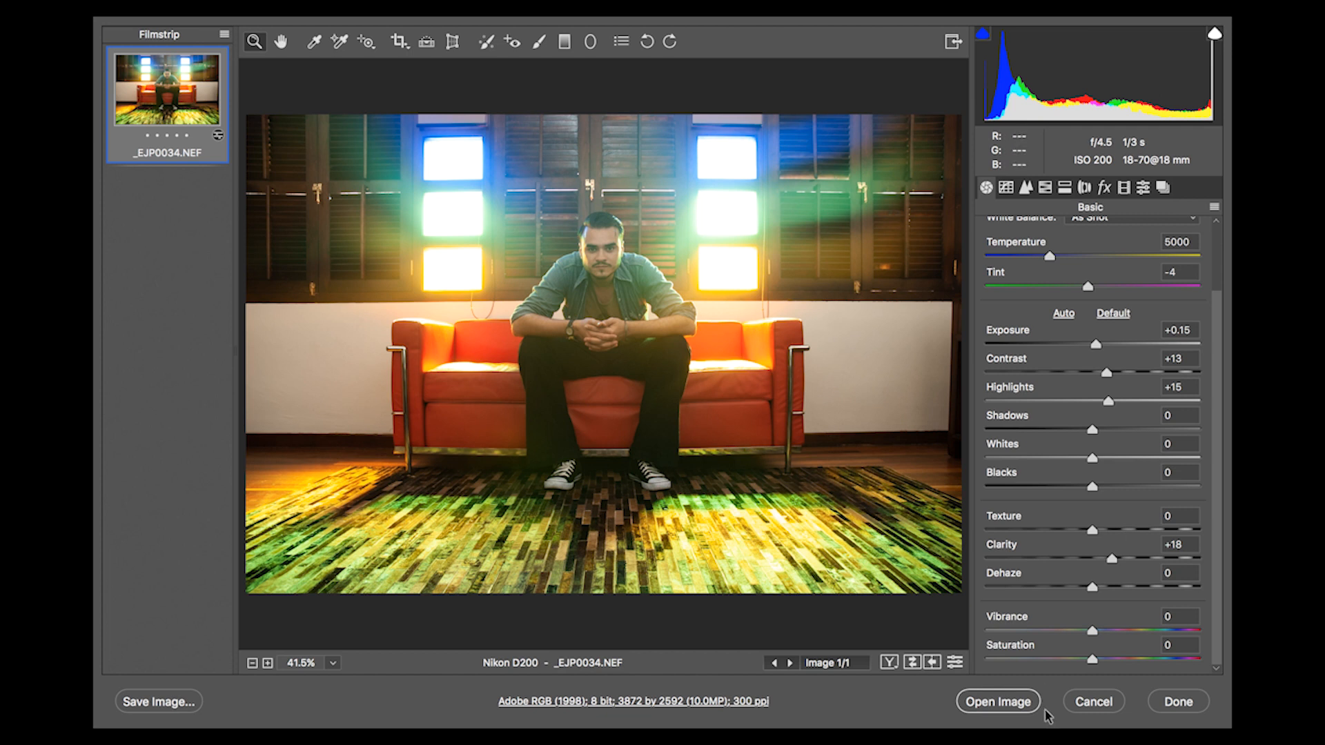
pyautogui.click(995, 700)
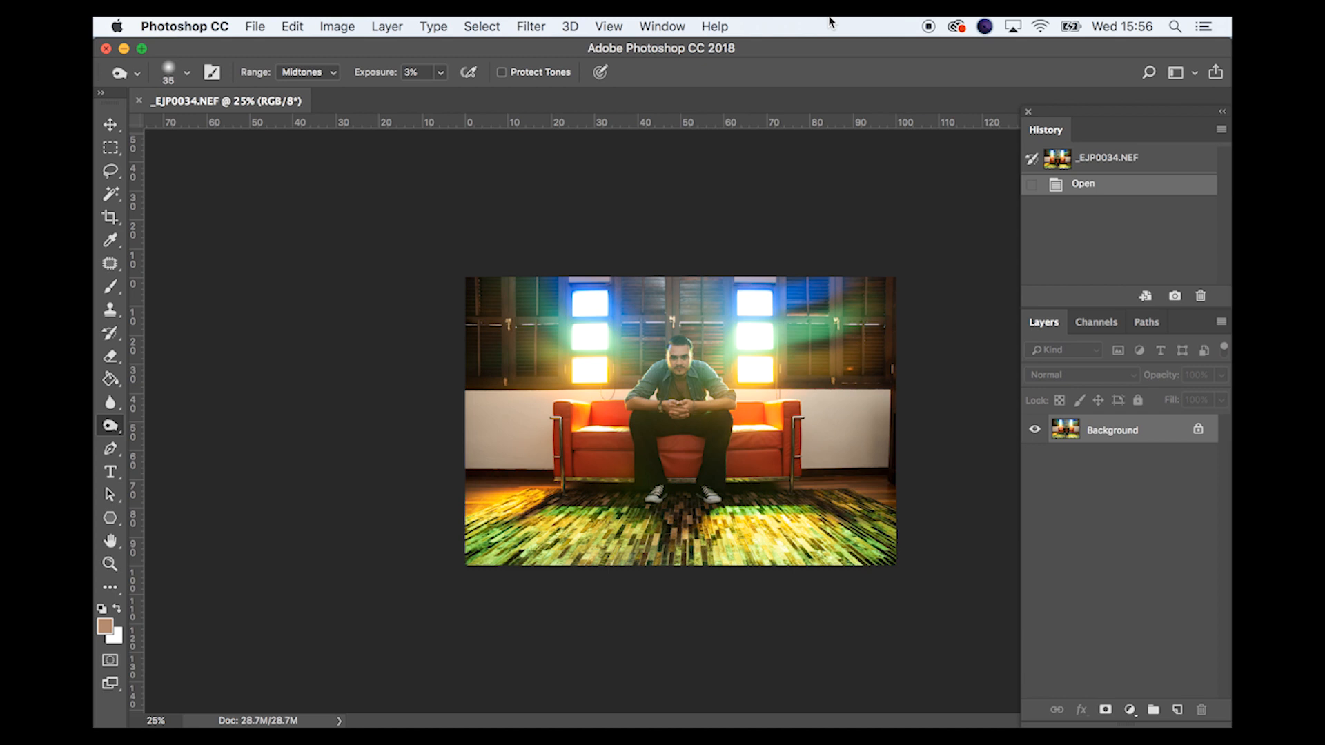
pyautogui.click(111, 425)
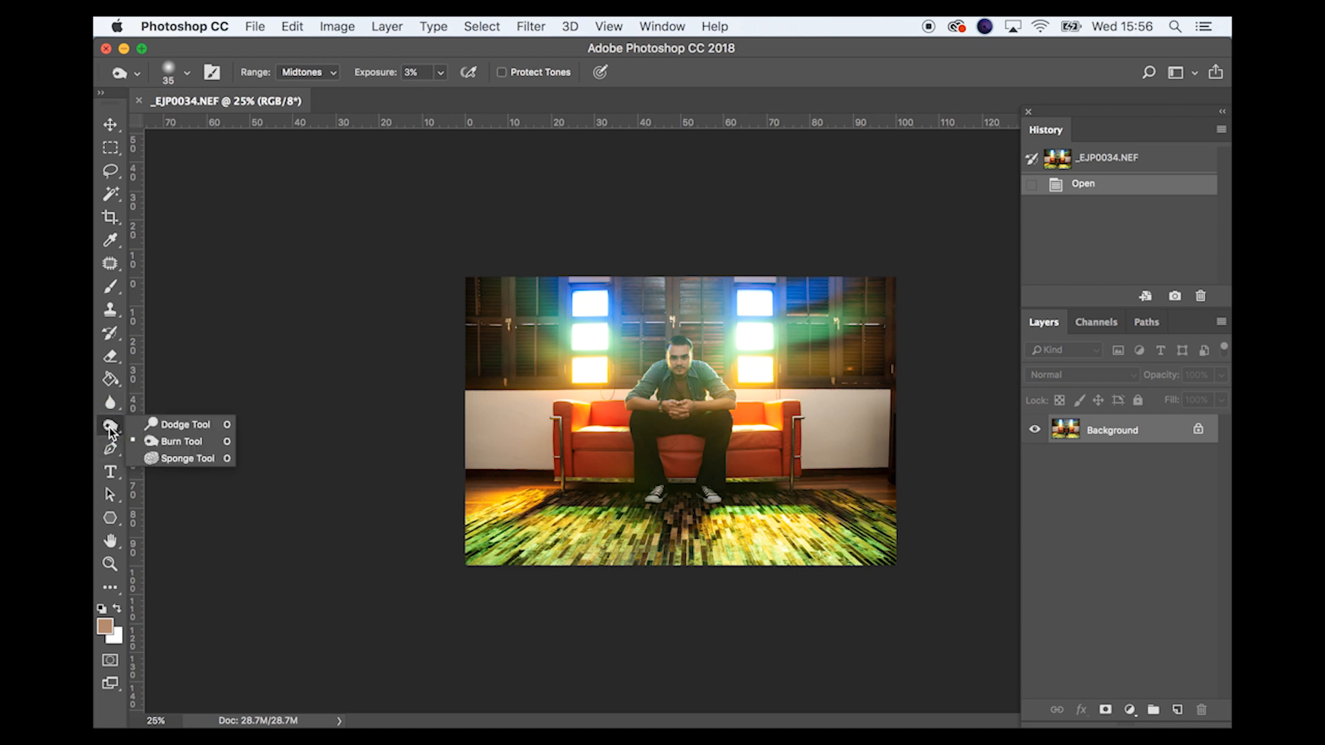
pyautogui.click(160, 424)
pyautogui.click(109, 428)
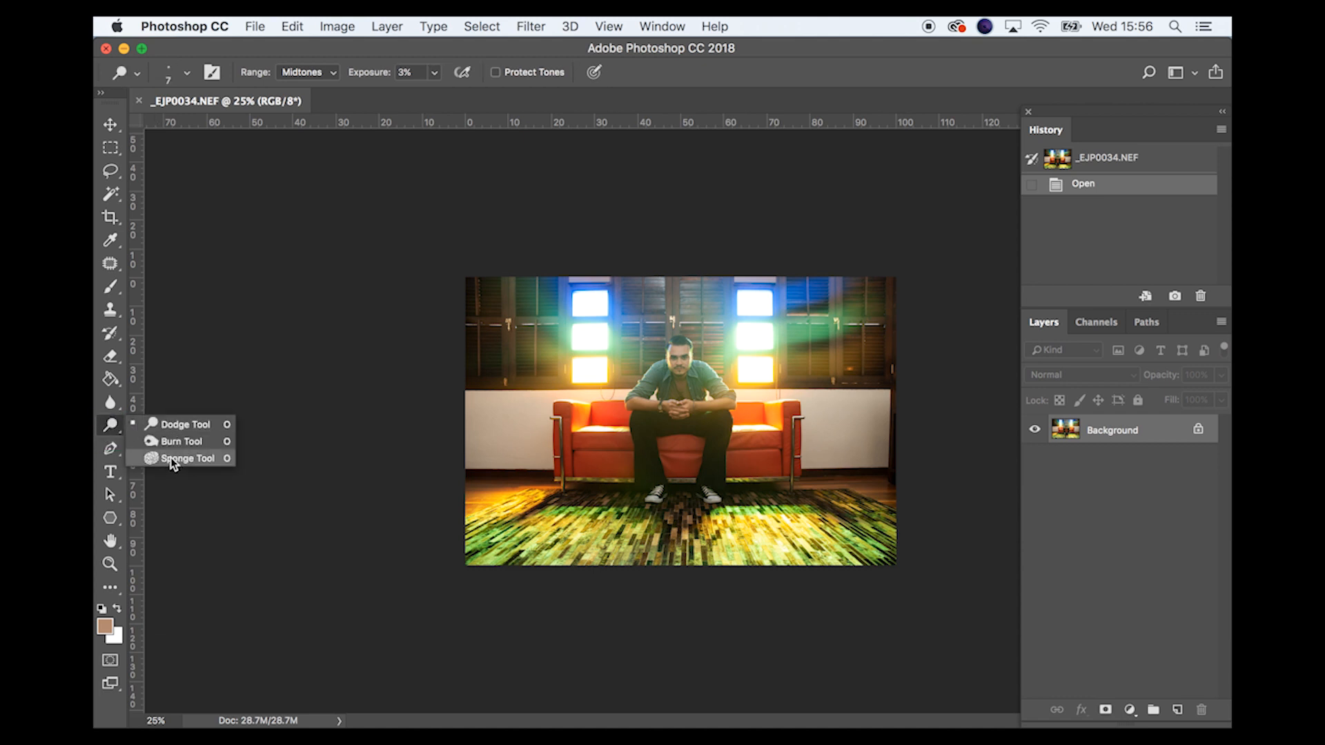
pyautogui.click(111, 404)
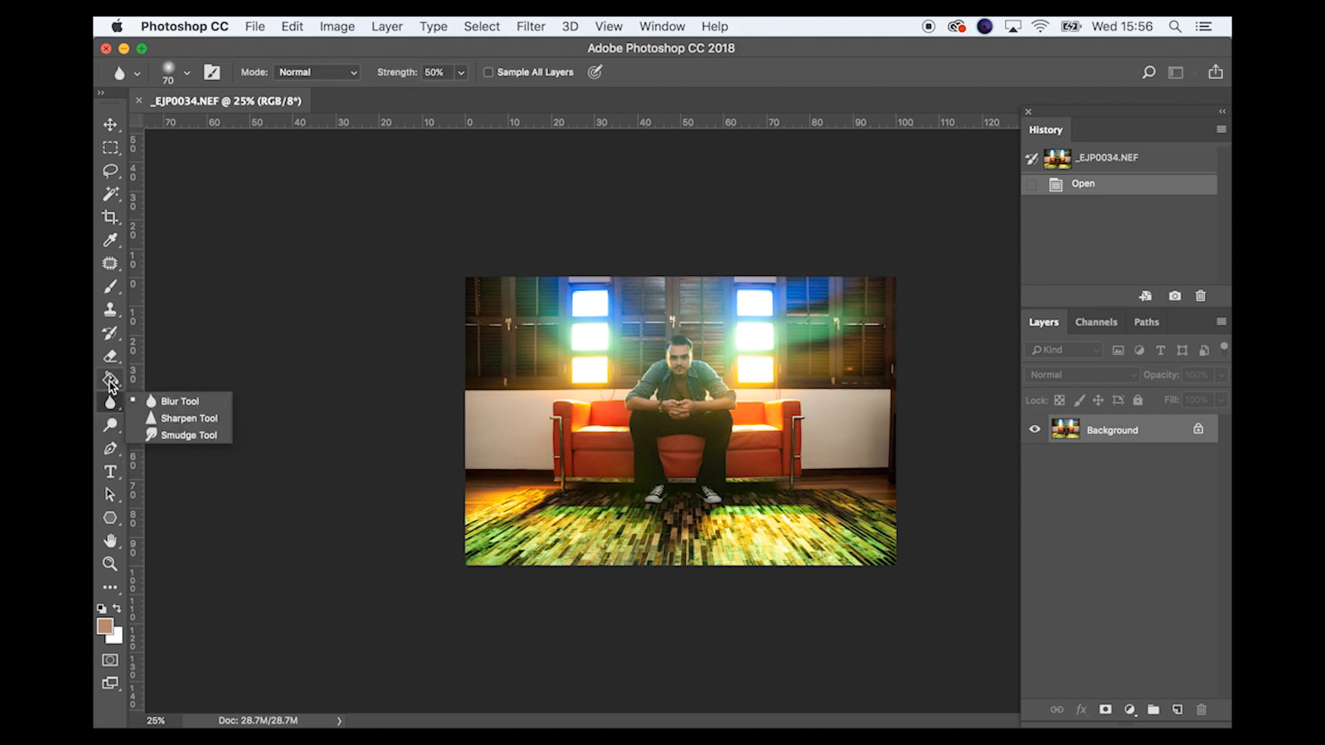
pyautogui.click(110, 379)
pyautogui.click(113, 336)
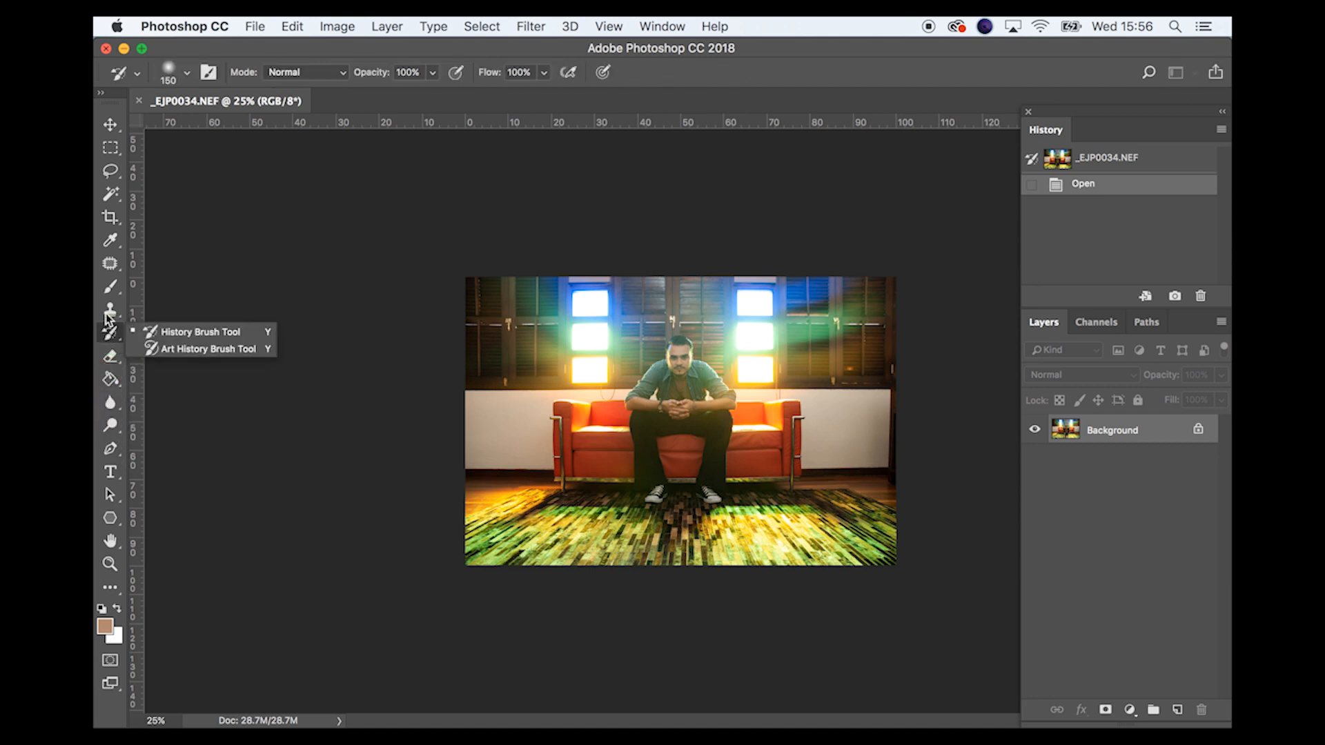
pyautogui.click(110, 310)
pyautogui.click(108, 289)
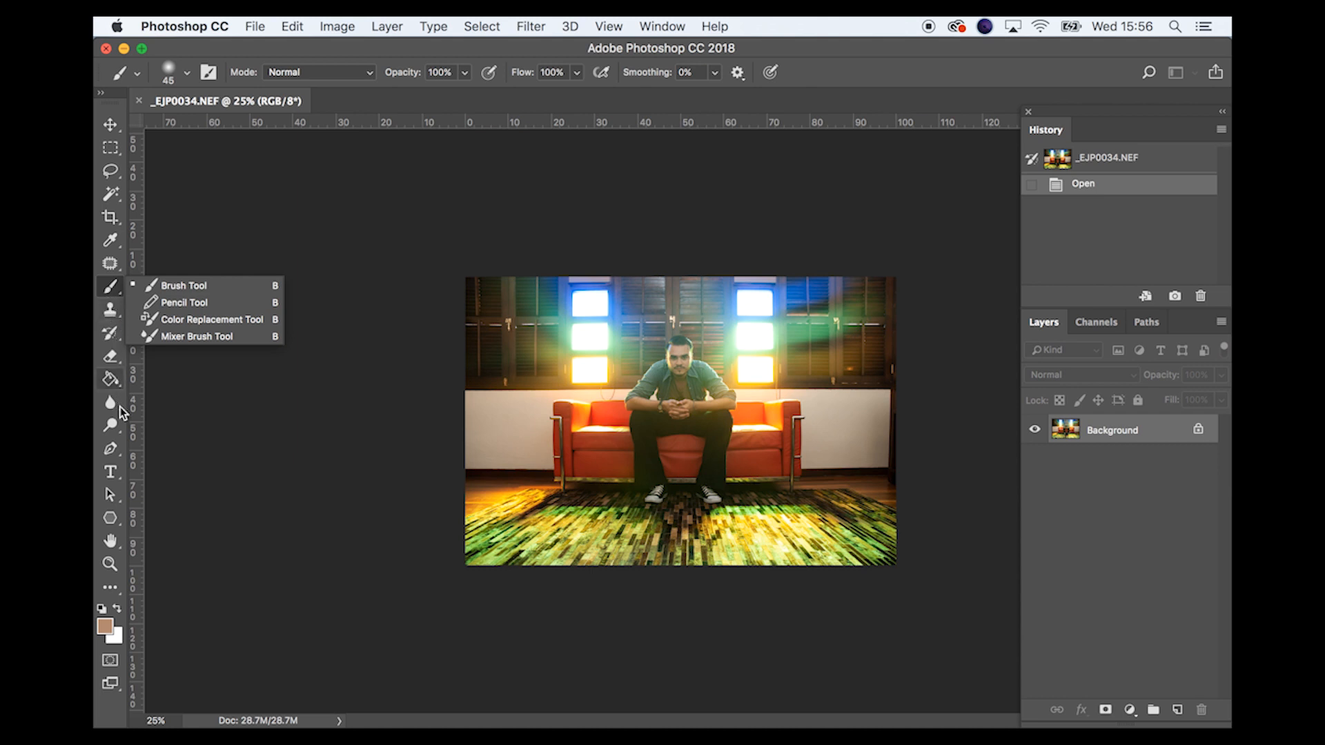
# Activate the Dodge tool with the Midtones range and 3% exposure.
pyautogui.click(113, 427)
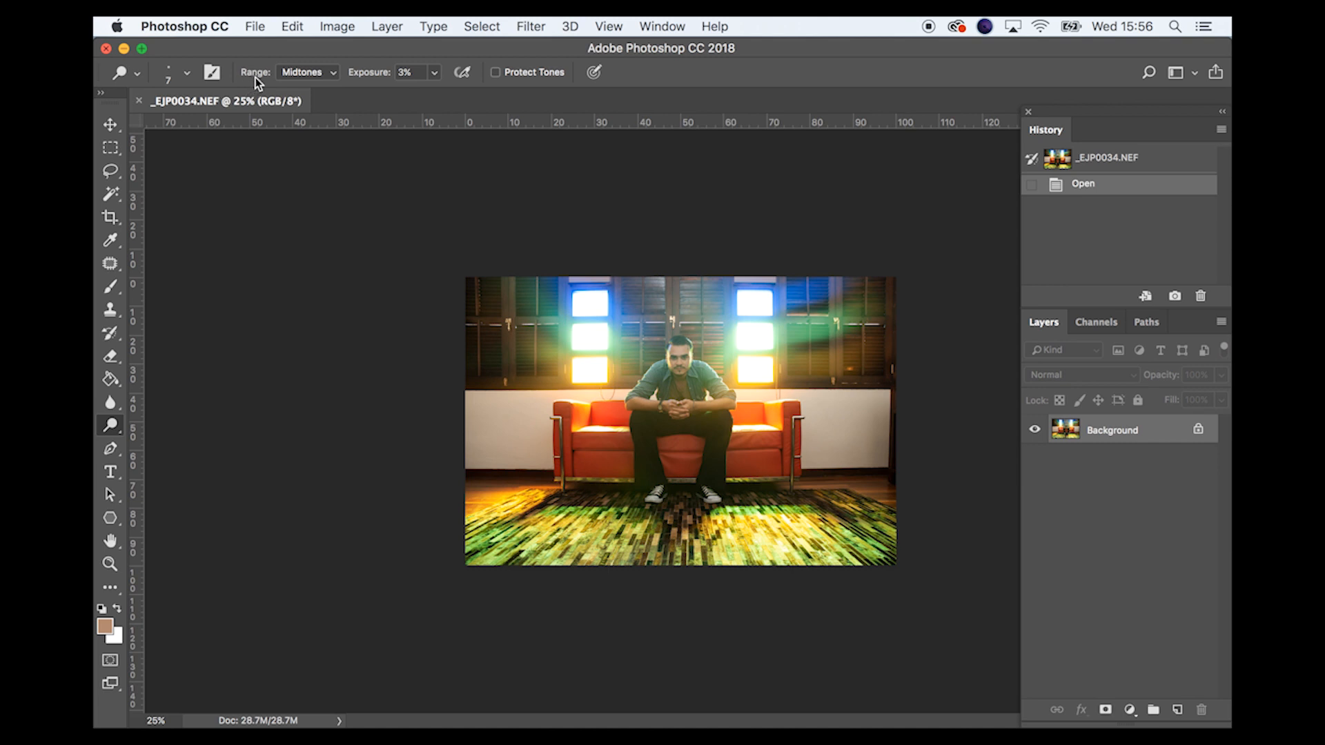
pyautogui.click(327, 73)
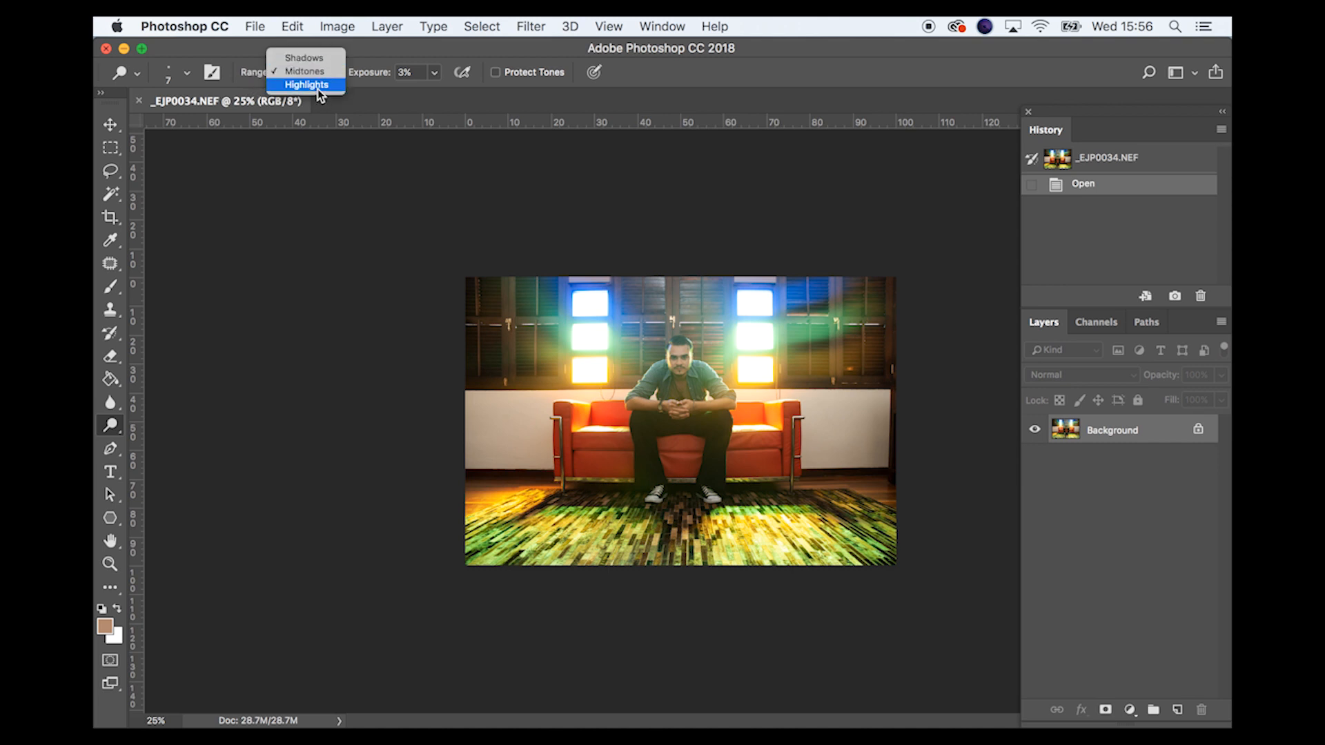
pyautogui.click(316, 73)
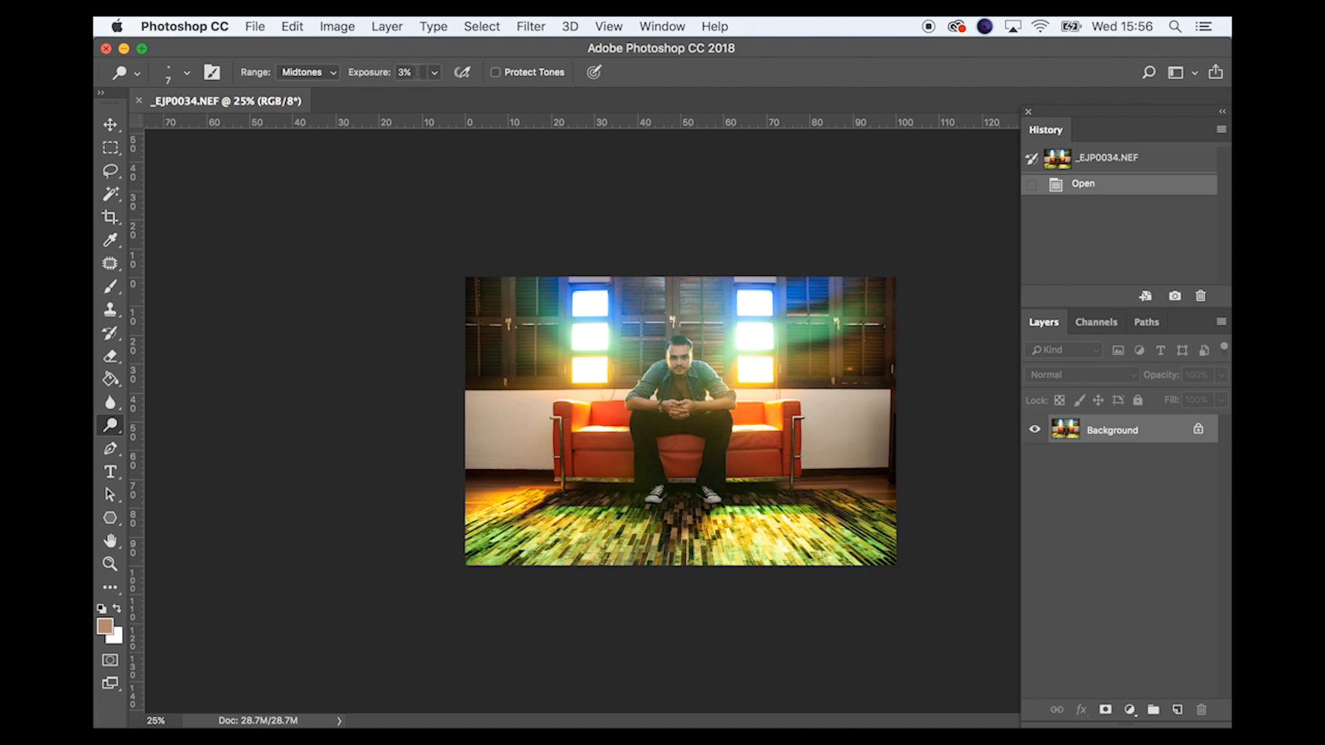
pyautogui.click(418, 72)
pyautogui.press('Return')
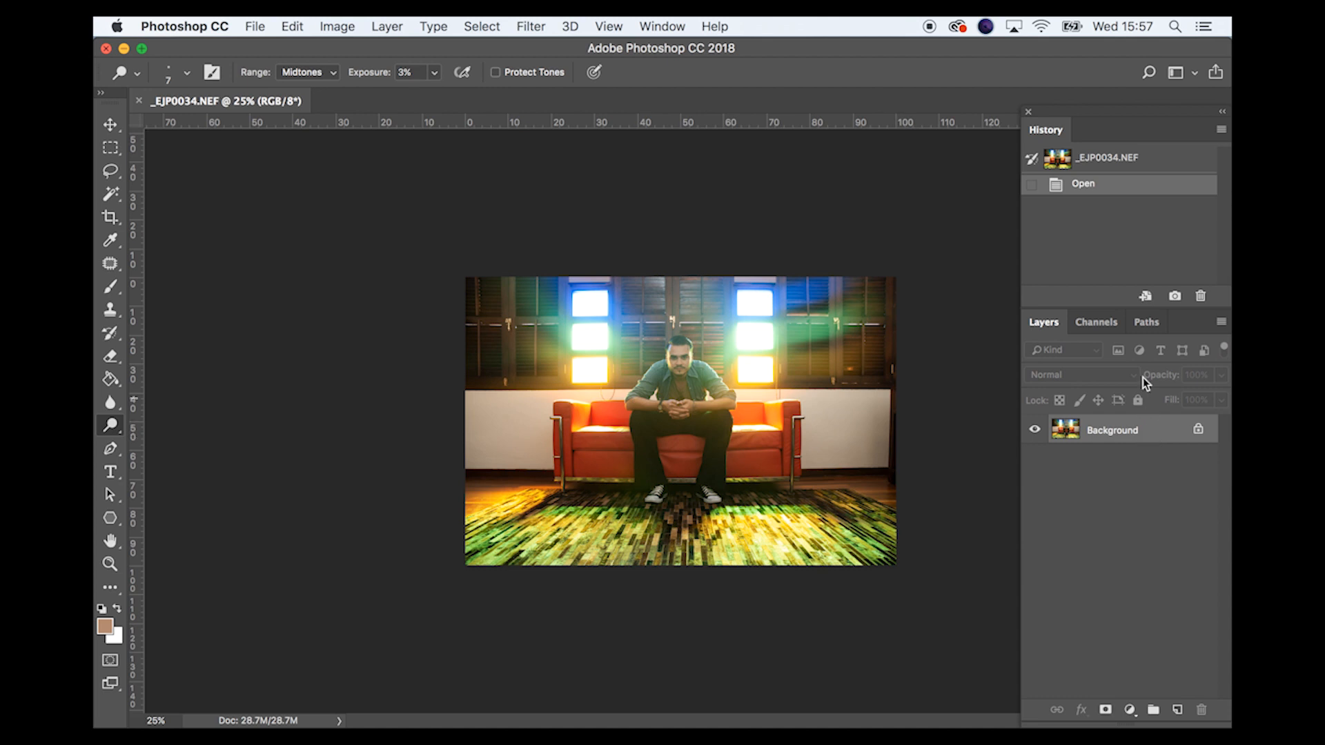
# Duplicate the Background layer.
pyautogui.click(1145, 429)
pyautogui.moveTo(1145, 431); pyautogui.dragTo(1180, 710)
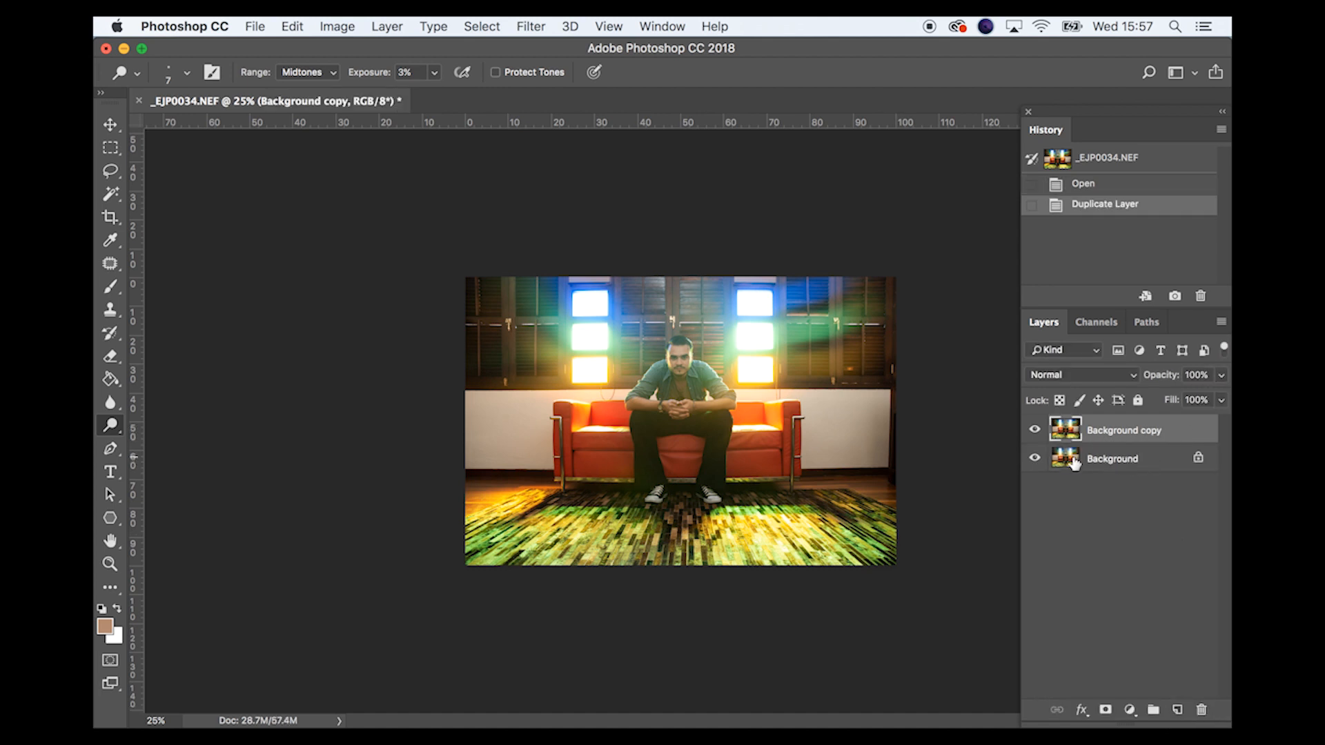
# Darken the areas under both of the man's eyes with the Burn tool, using a 9 px brush on midtones at 3% exposure.
pyautogui.press('super+plus')
pyautogui.press('super+plus')
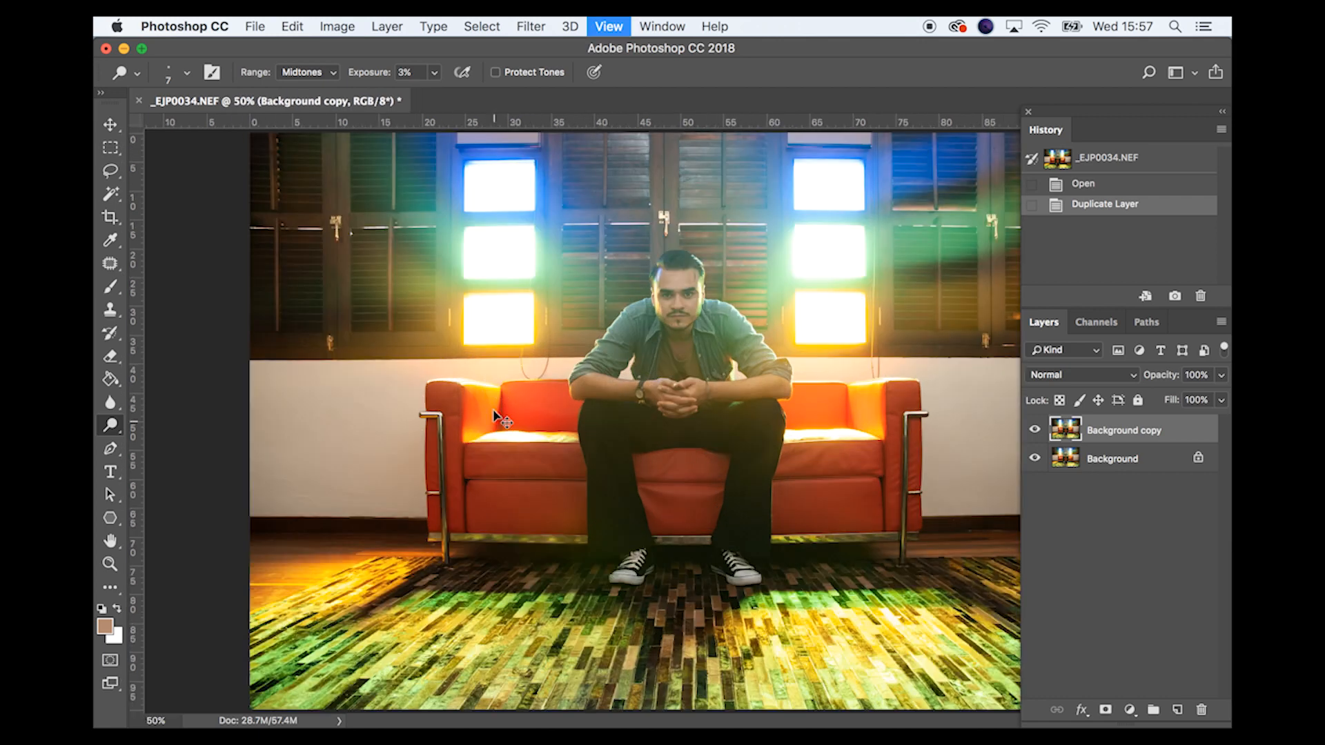
pyautogui.press('super+plus')
pyautogui.press('super+plus')
pyautogui.press('super+plus')
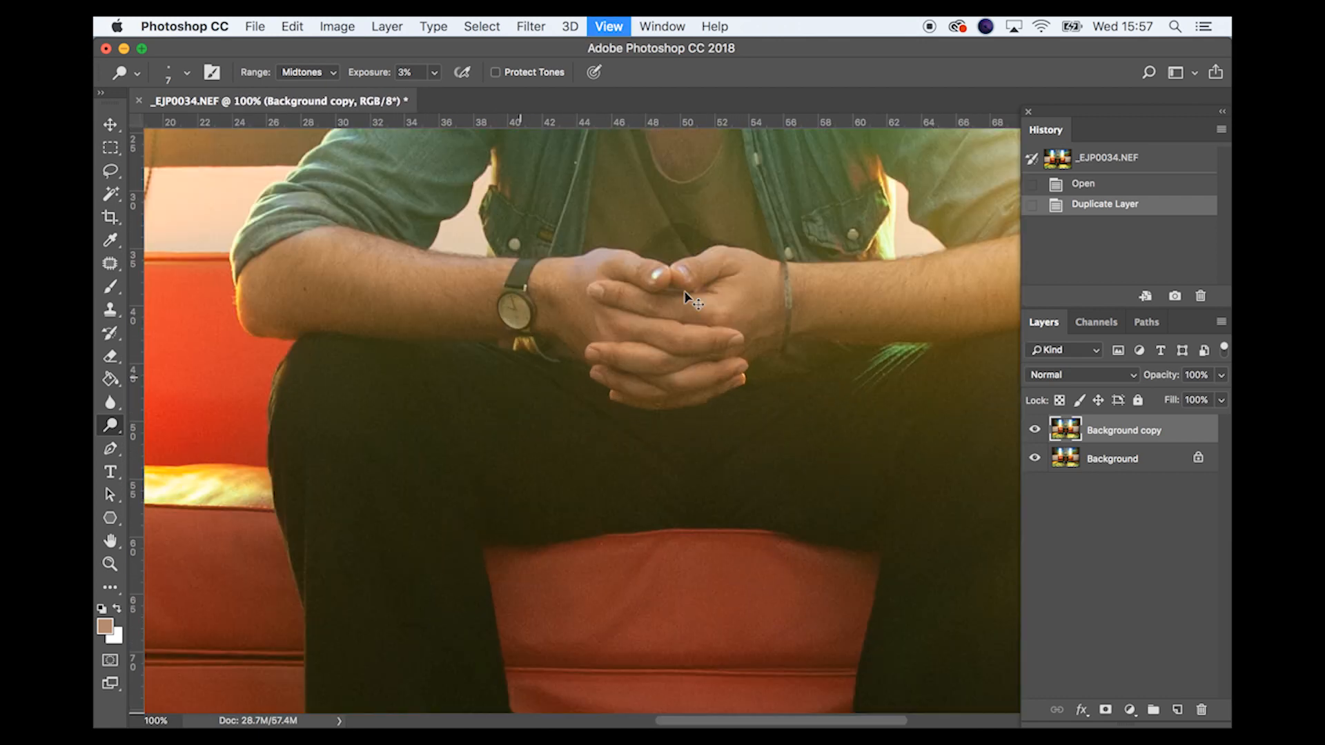
pyautogui.moveTo(724, 228); pyautogui.dragTo(634, 646)
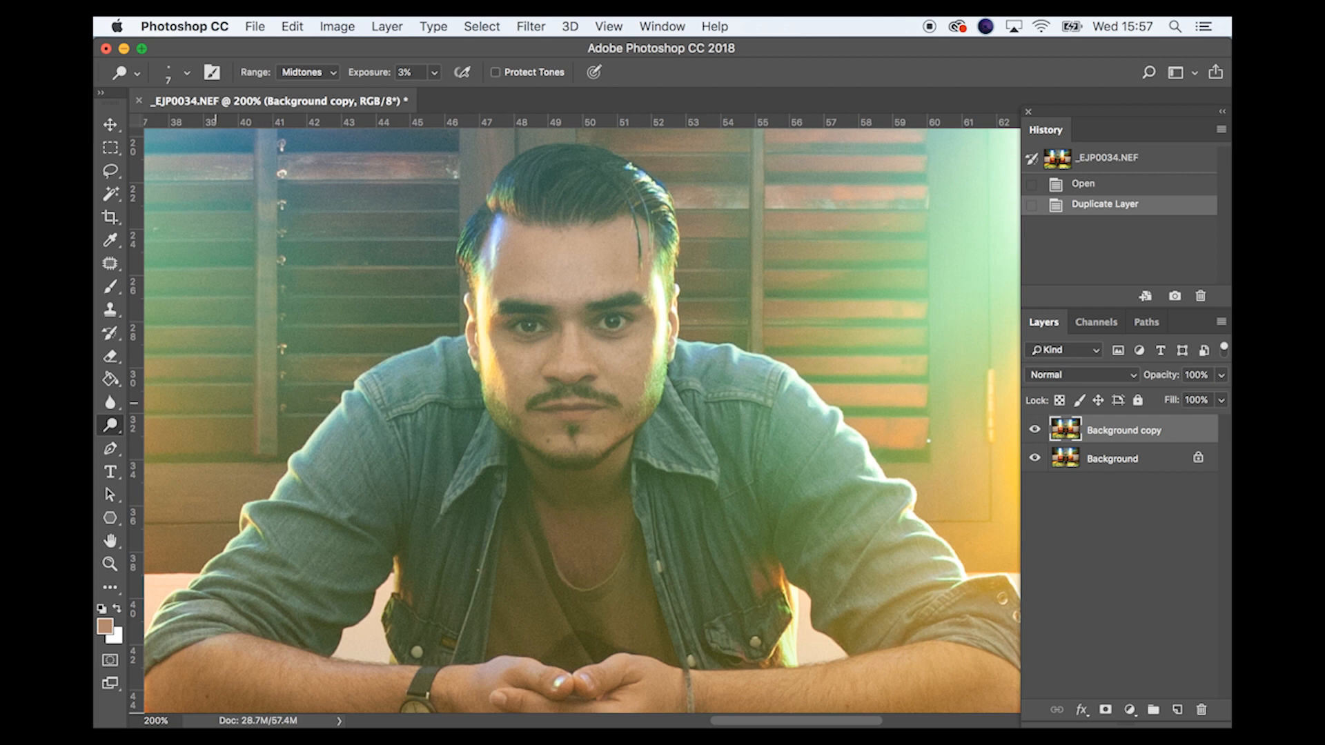
pyautogui.click(109, 433)
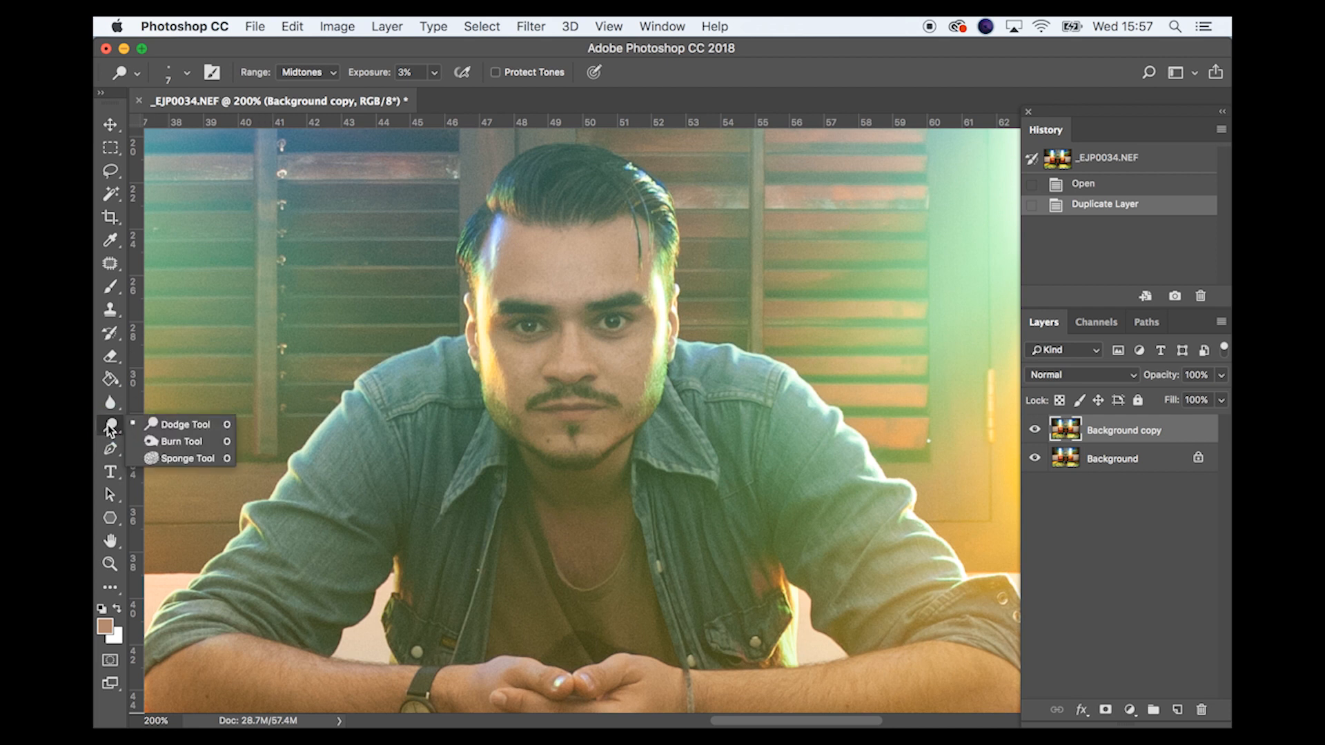
pyautogui.click(183, 442)
pyautogui.press('[')
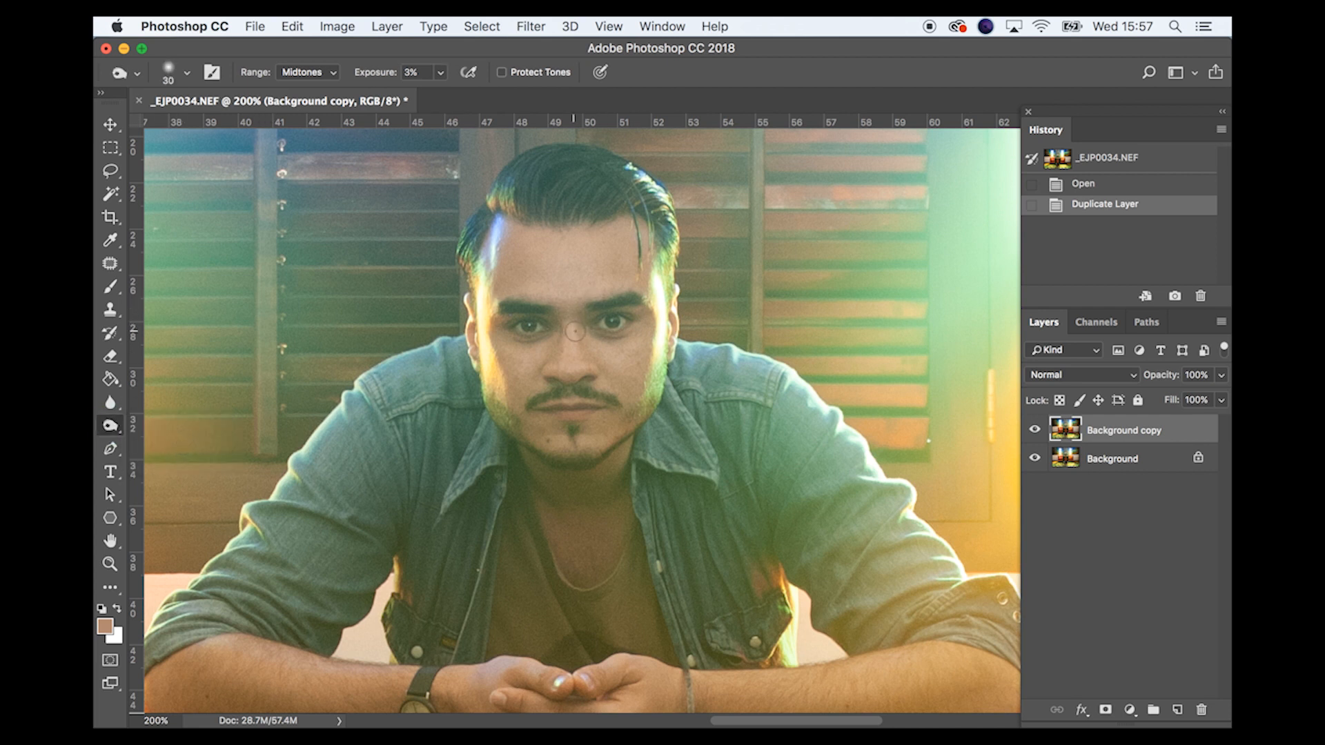
pyautogui.press('[')
pyautogui.press('[')
pyautogui.press('[')
pyautogui.press('[')
pyautogui.moveTo(535, 340); pyautogui.dragTo(517, 343)
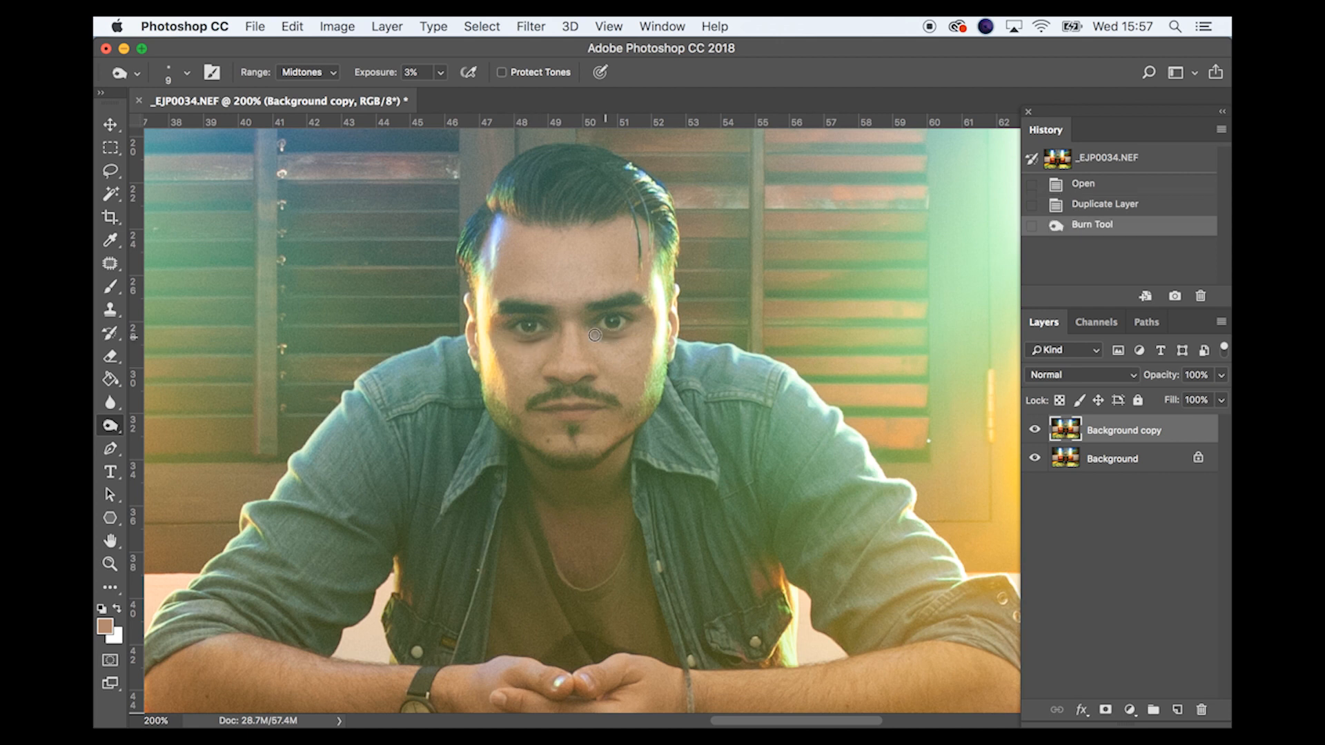
pyautogui.moveTo(614, 337); pyautogui.dragTo(601, 338)
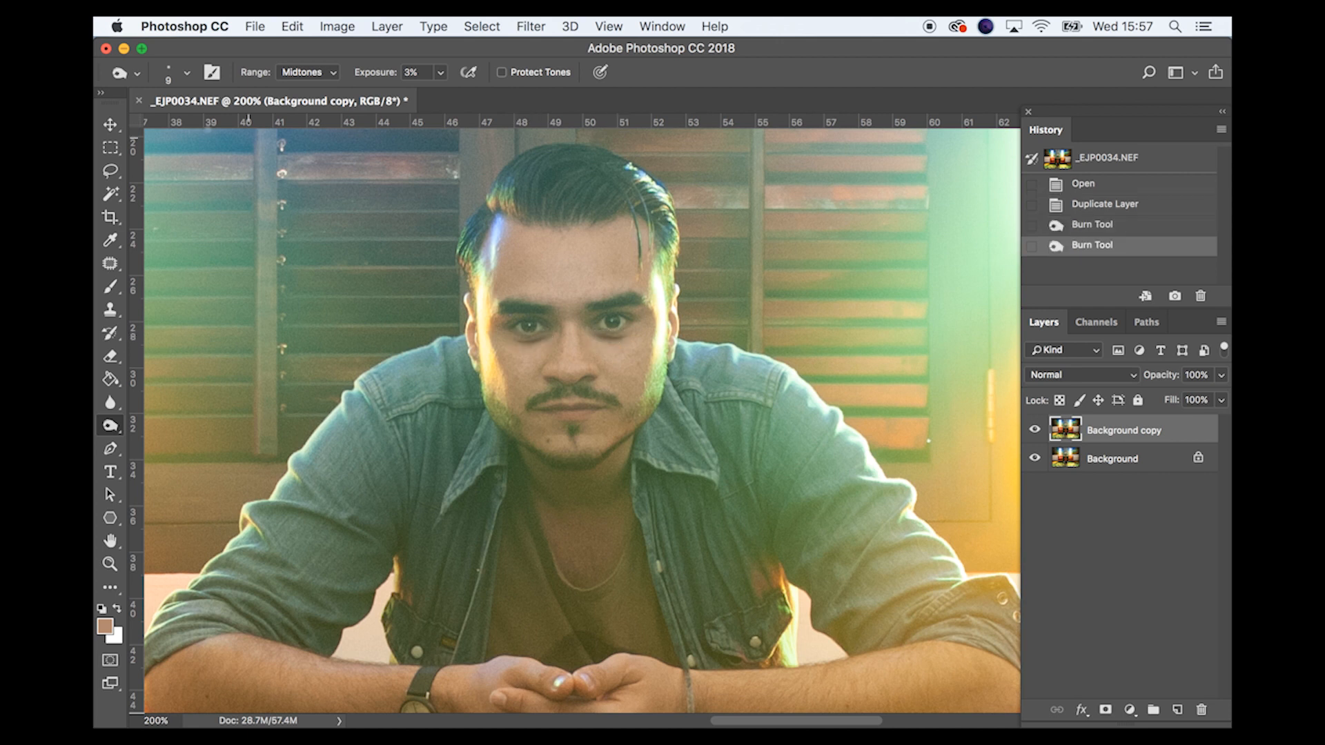
# Set the Burn tool's brush size to 14 px.
pyautogui.click(186, 73)
pyautogui.moveTo(210, 168)
pyautogui.mouseDown()
pyautogui.moveTo(193, 169)
pyautogui.moveTo(203, 131)
pyautogui.mouseUp()
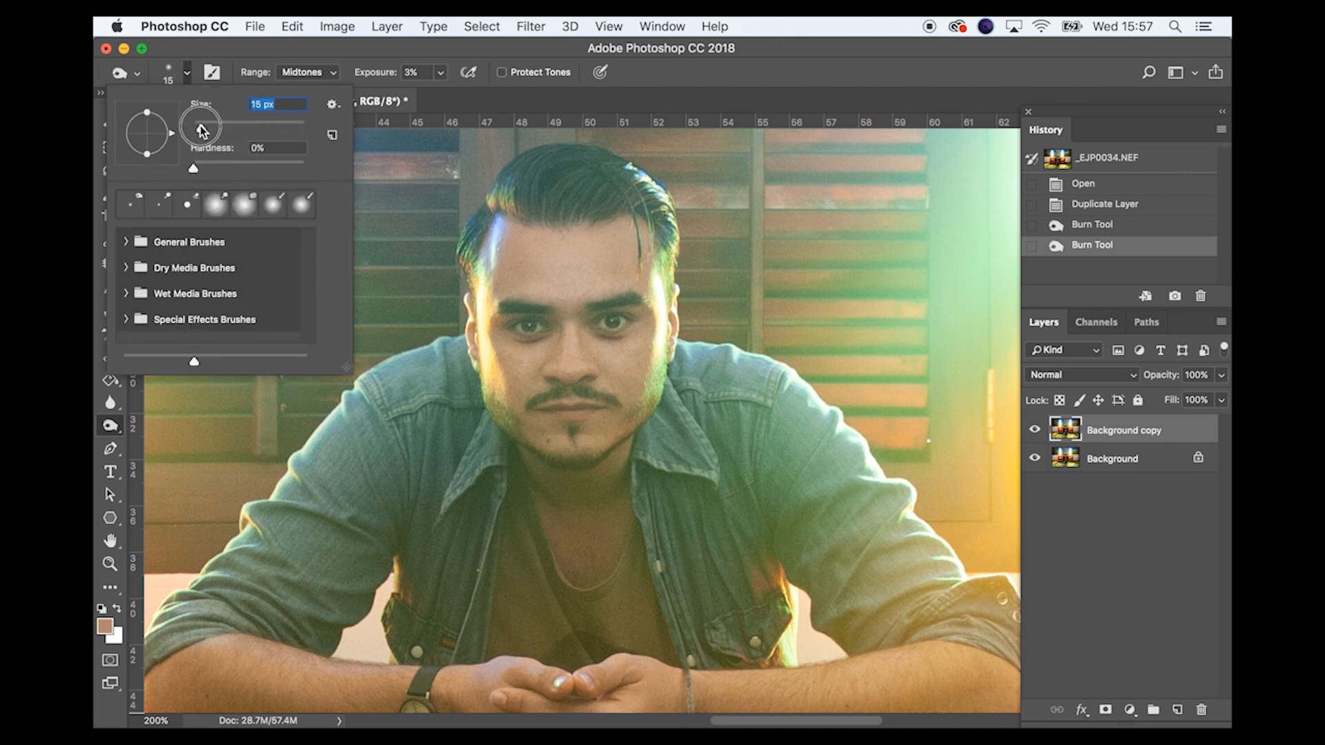
pyautogui.click(707, 69)
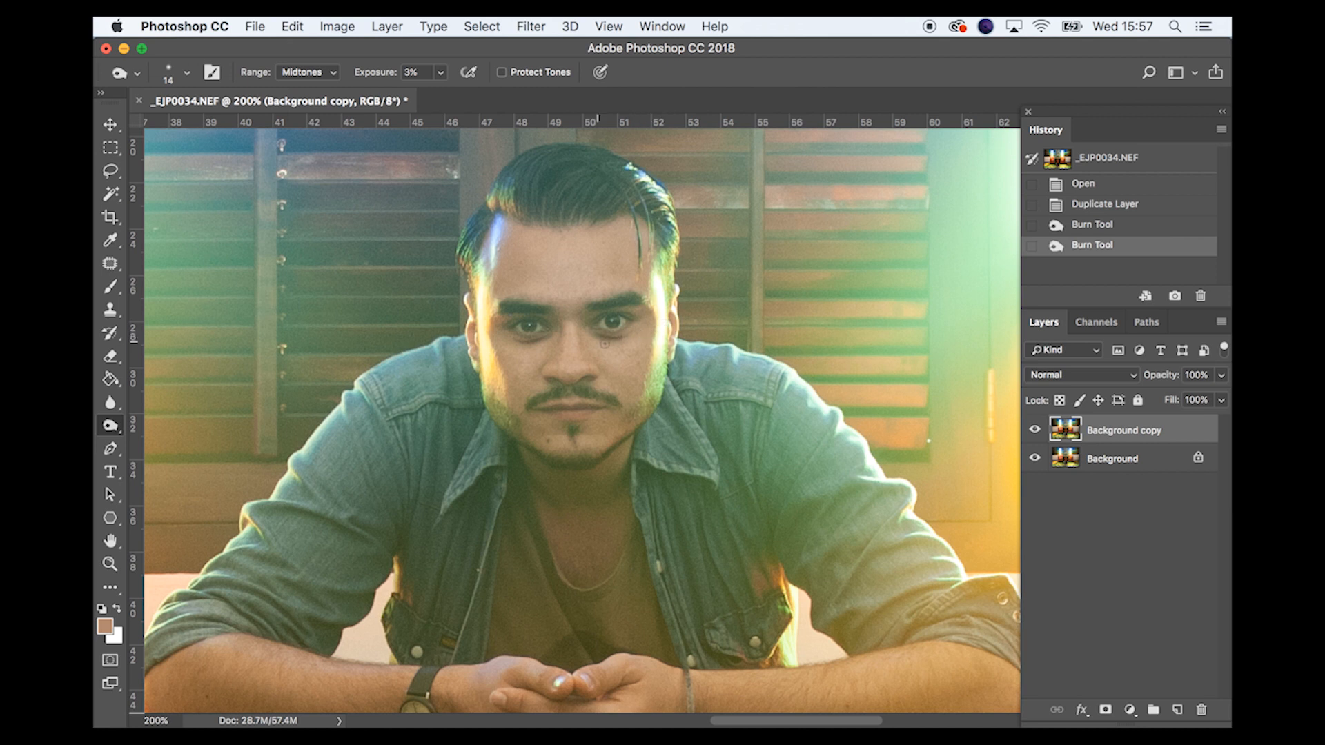
# Burn the shadows under the eye on the picture's right, below the nose along the moustache, and on the lips.
pyautogui.moveTo(604, 343); pyautogui.dragTo(604, 337)
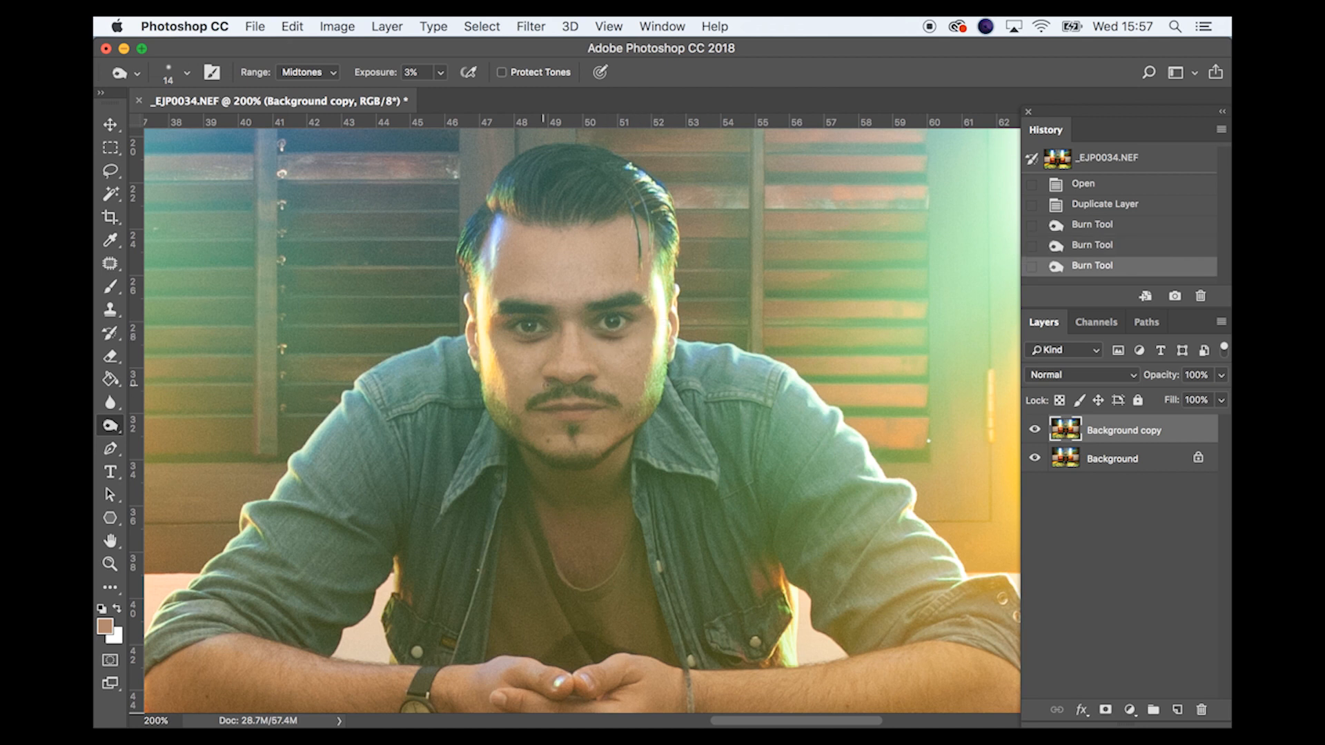
pyautogui.click(556, 380)
pyautogui.moveTo(577, 383); pyautogui.dragTo(586, 378)
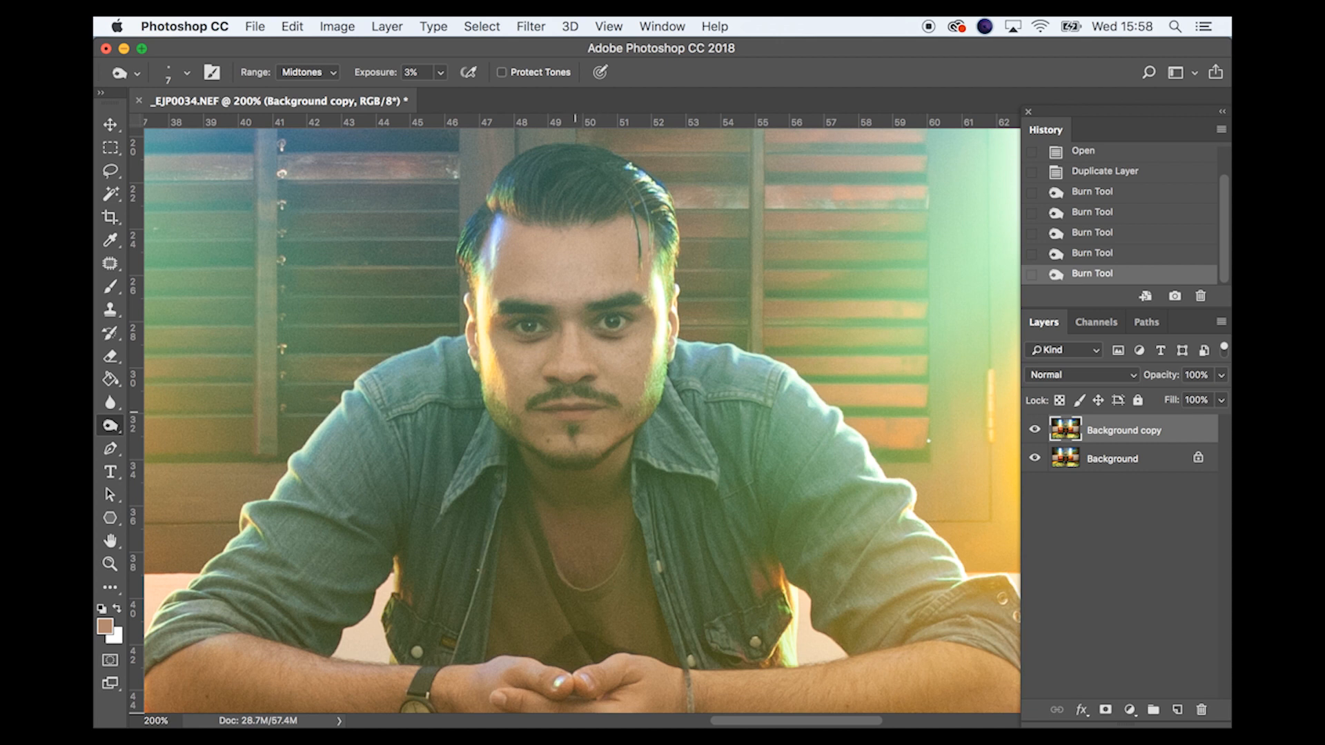
pyautogui.moveTo(574, 413); pyautogui.dragTo(569, 412)
# Darken the outer edges of the face beside both ears and the hair with the Burn tool, adjusting the brush size for each area.
pyautogui.press(']')
pyautogui.moveTo(472, 327); pyautogui.dragTo(474, 360)
pyautogui.press('[')
pyautogui.press('[')
pyautogui.moveTo(672, 342); pyautogui.dragTo(674, 335)
pyautogui.press(']')
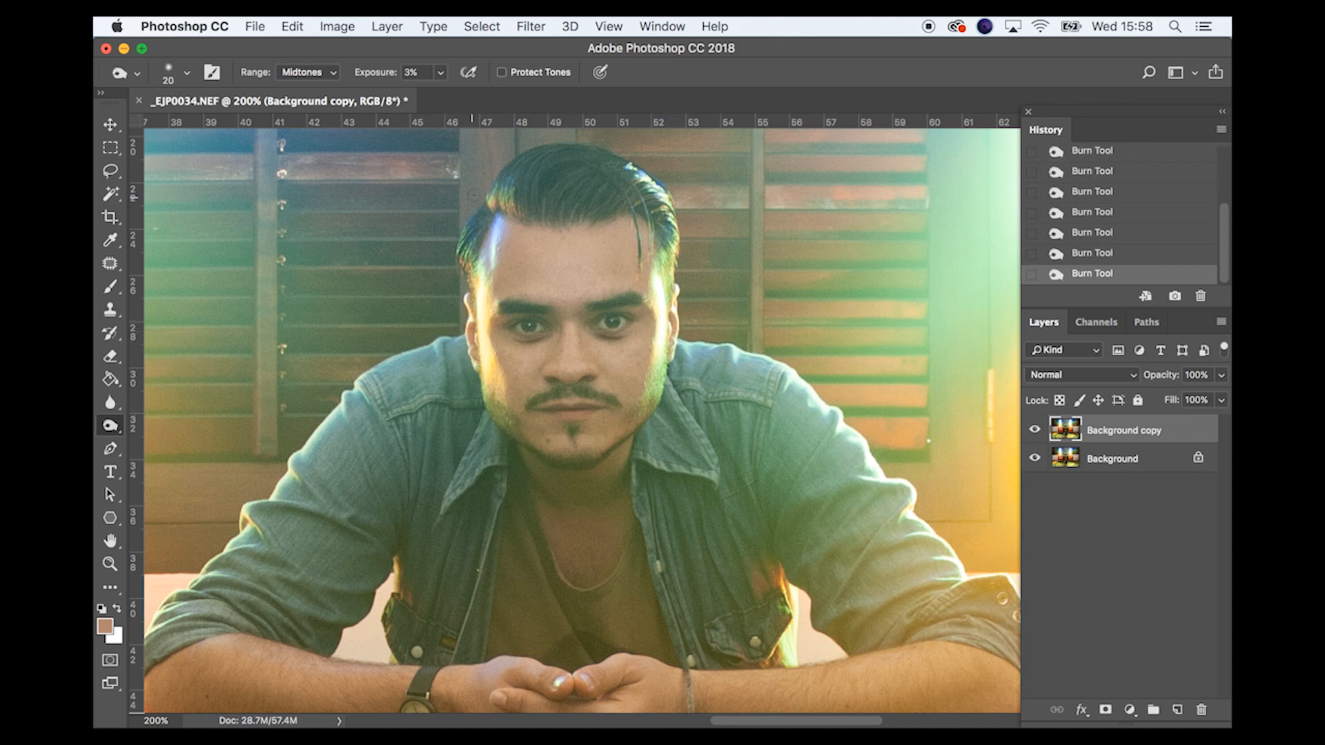
pyautogui.press('[')
pyautogui.moveTo(544, 205)
pyautogui.mouseDown()
pyautogui.moveTo(560, 216)
pyautogui.moveTo(576, 182)
pyautogui.moveTo(580, 211)
pyautogui.mouseUp()
pyautogui.press(']')
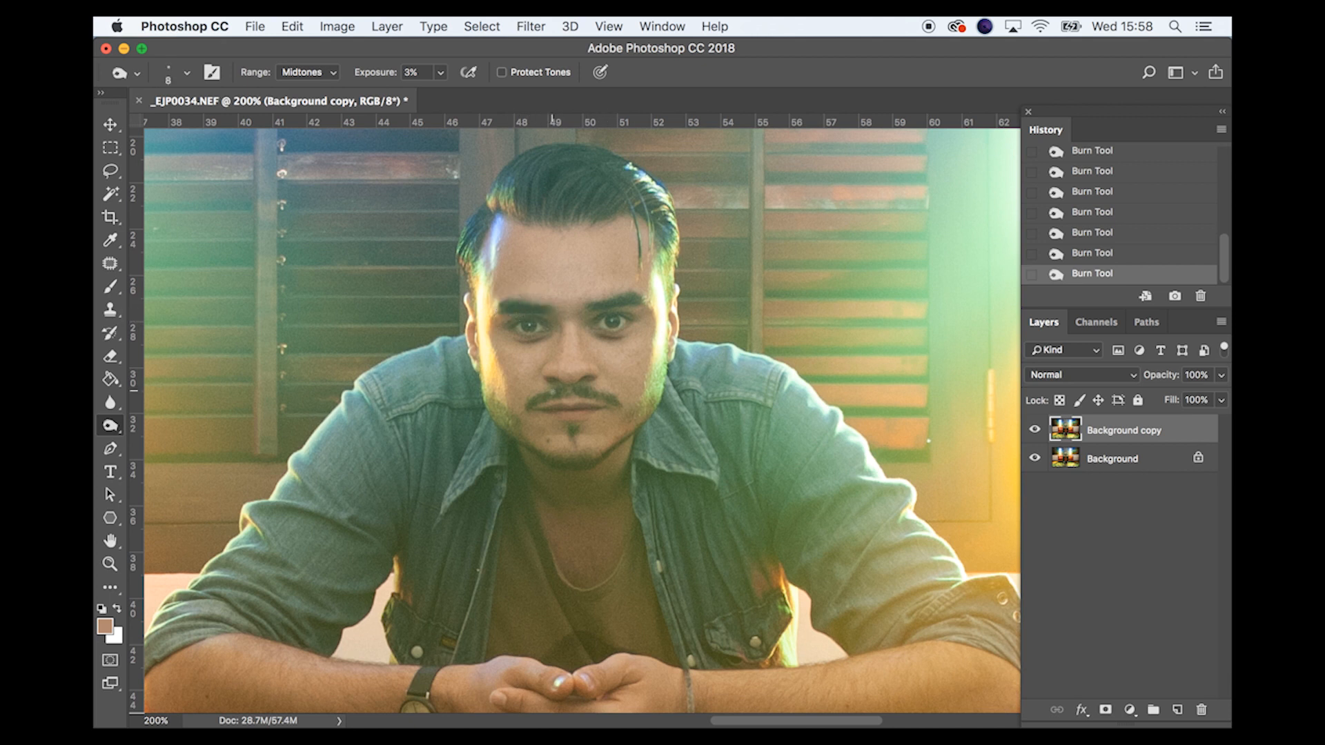
# Compare the burned portrait with the original by hiding and showing the Background copy layer.
pyautogui.click(1035, 430)
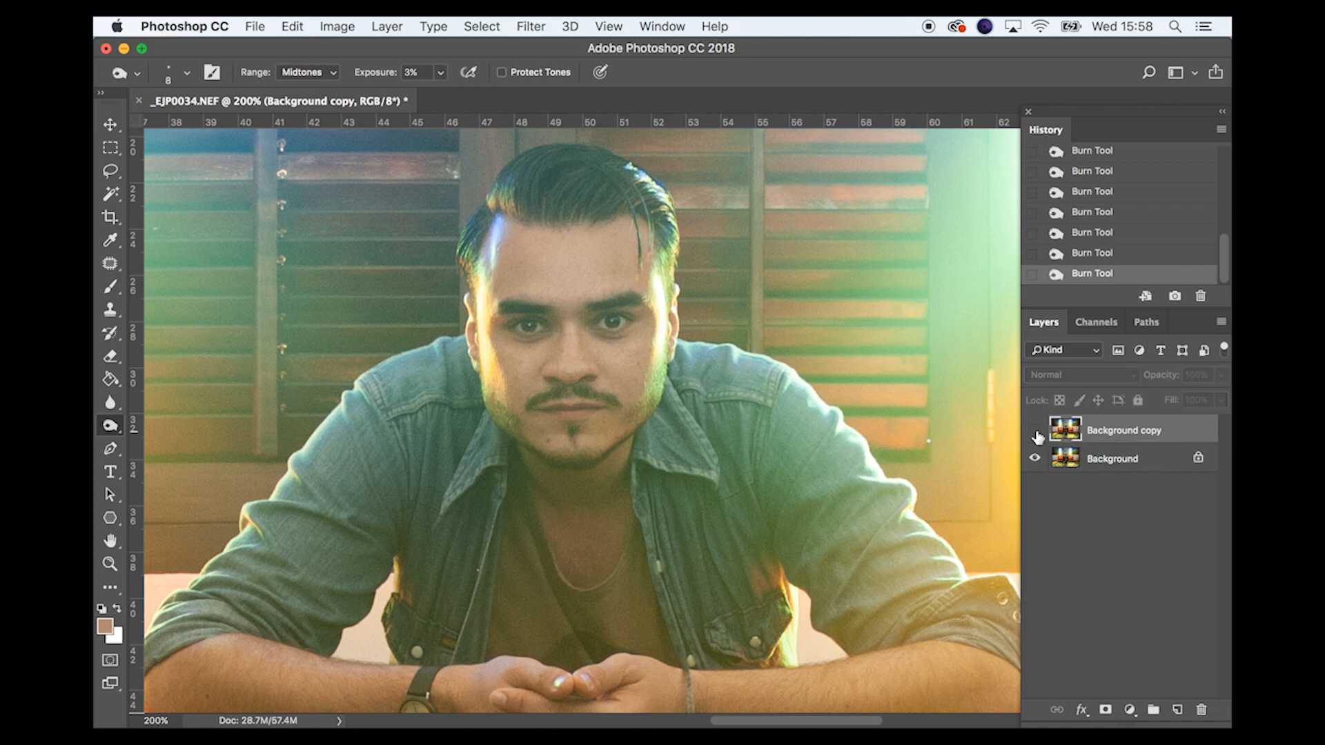
pyautogui.click(1035, 431)
pyautogui.click(1035, 431)
pyautogui.click(1036, 431)
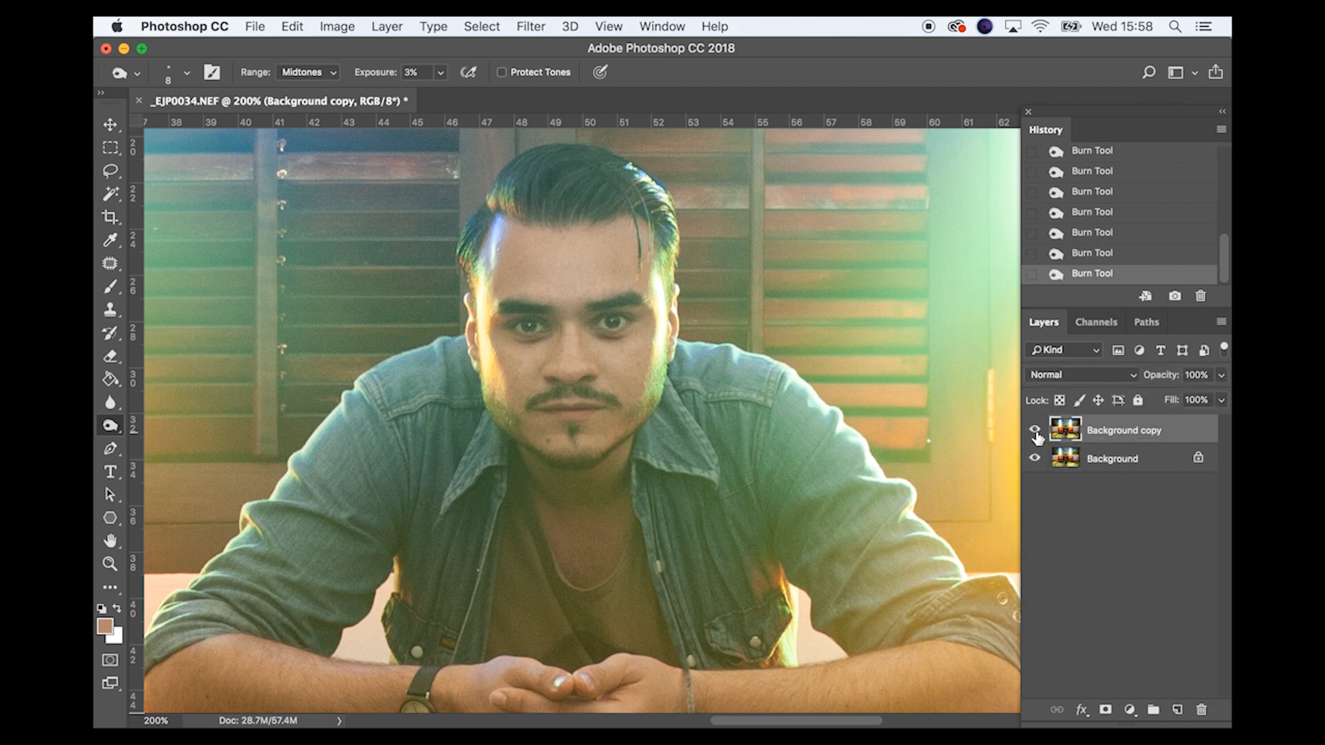
# Lighten the cheek under the eye on the picture's right with the Dodge tool, using a 20 px brush.
pyautogui.rightClick(109, 425)
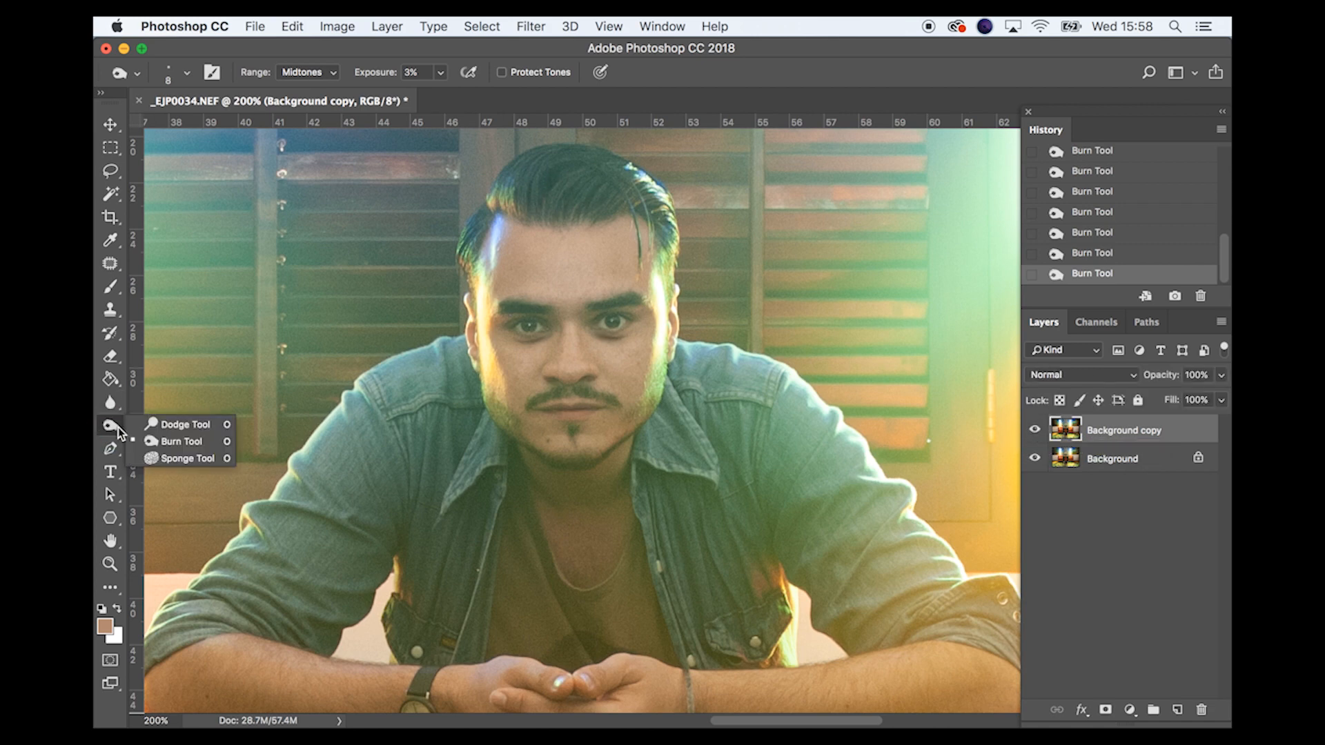
pyautogui.click(181, 422)
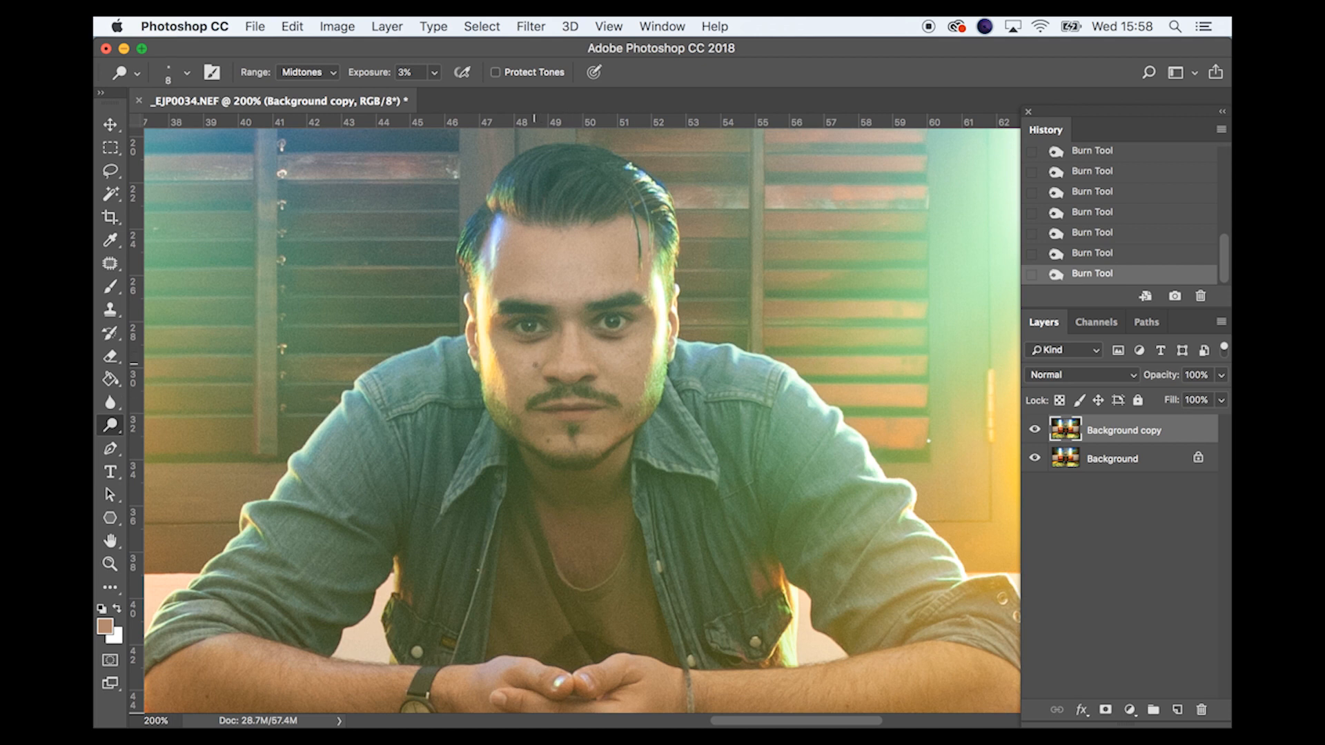
pyautogui.press(']')
pyautogui.press(']')
pyautogui.press(']')
pyautogui.press(']')
pyautogui.press(']')
pyautogui.press('[')
pyautogui.press('[')
pyautogui.press('[')
pyautogui.press(']')
pyautogui.press(']')
pyautogui.press(']')
pyautogui.click(629, 343)
pyautogui.click(629, 343)
pyautogui.click(629, 361)
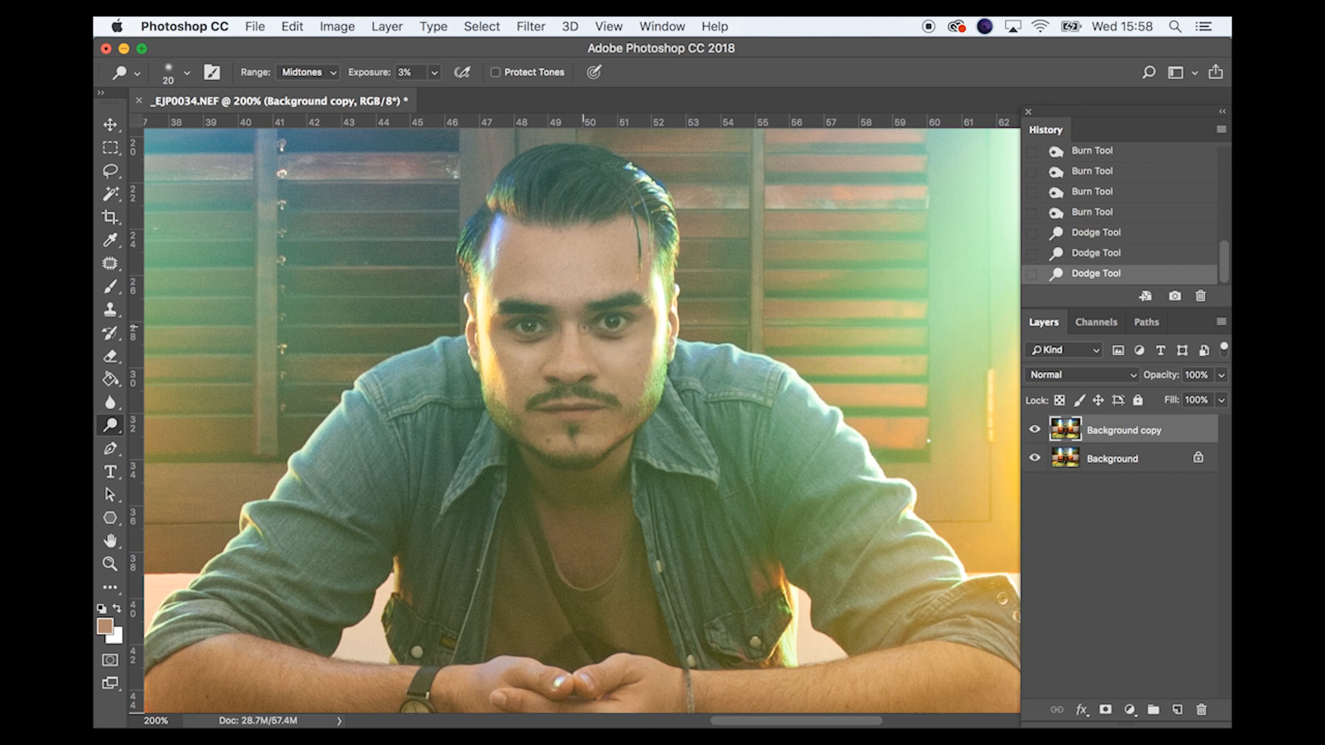
# Dodge small highlights on both sides of the nose base and on the lower lip with a brush of about 9 px.
pyautogui.press('[')
pyautogui.press('[')
pyautogui.press('[')
pyautogui.press('[')
pyautogui.press('[')
pyautogui.press('[')
pyautogui.click(586, 365)
pyautogui.moveTo(586, 365); pyautogui.dragTo(591, 368)
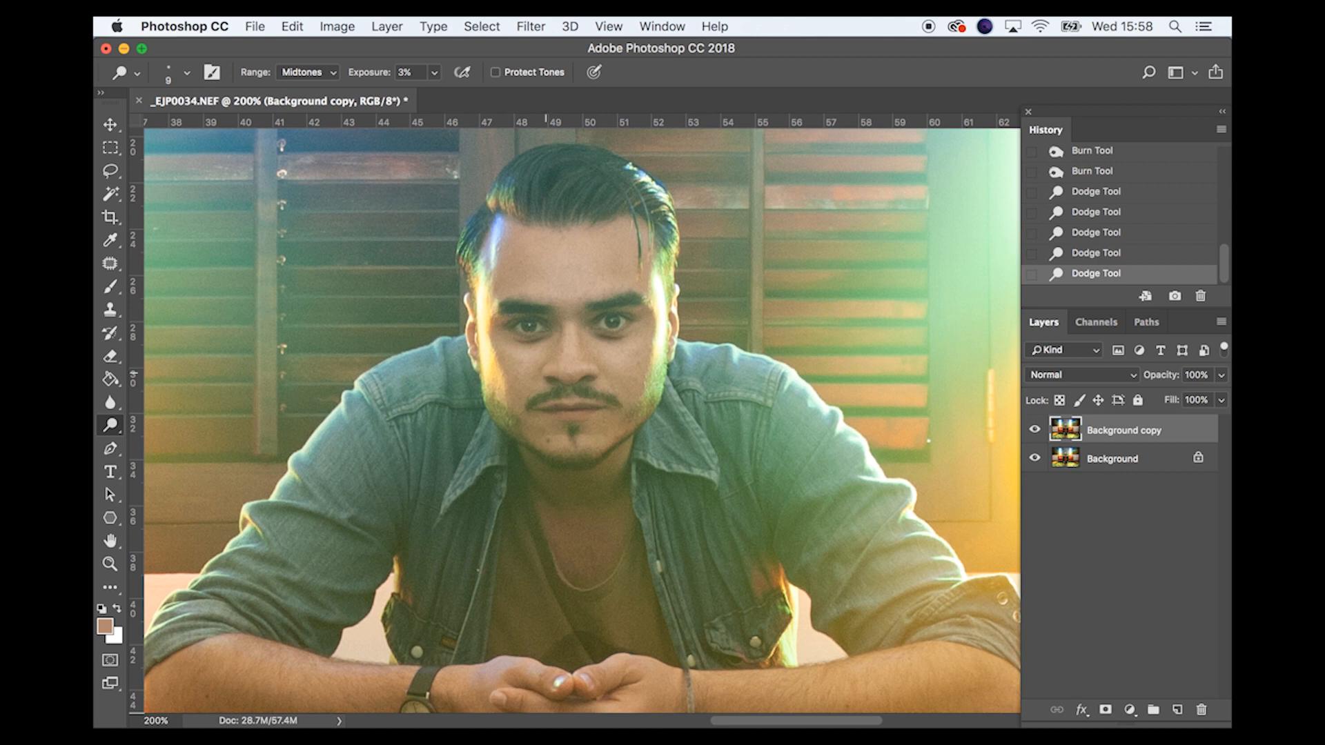
pyautogui.click(546, 370)
pyautogui.press('[')
pyautogui.moveTo(586, 412); pyautogui.dragTo(583, 411)
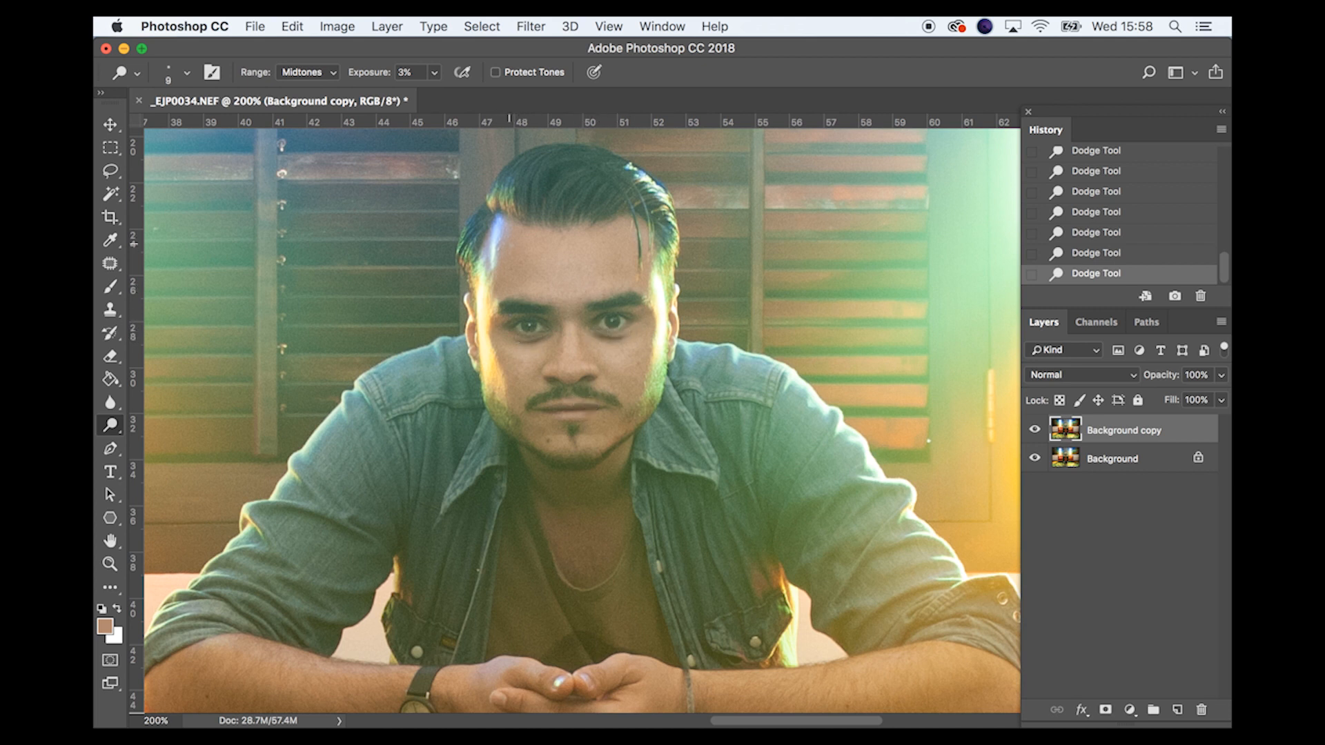
# Set the Dodge tool's brush size to 20 px.
pyautogui.press(']')
pyautogui.press(']')
pyautogui.press(']')
pyautogui.press(']')
pyautogui.press(']')
pyautogui.press('[')
pyautogui.press('[')
pyautogui.press('[')
pyautogui.press('[')
pyautogui.press('[')
pyautogui.press('[')
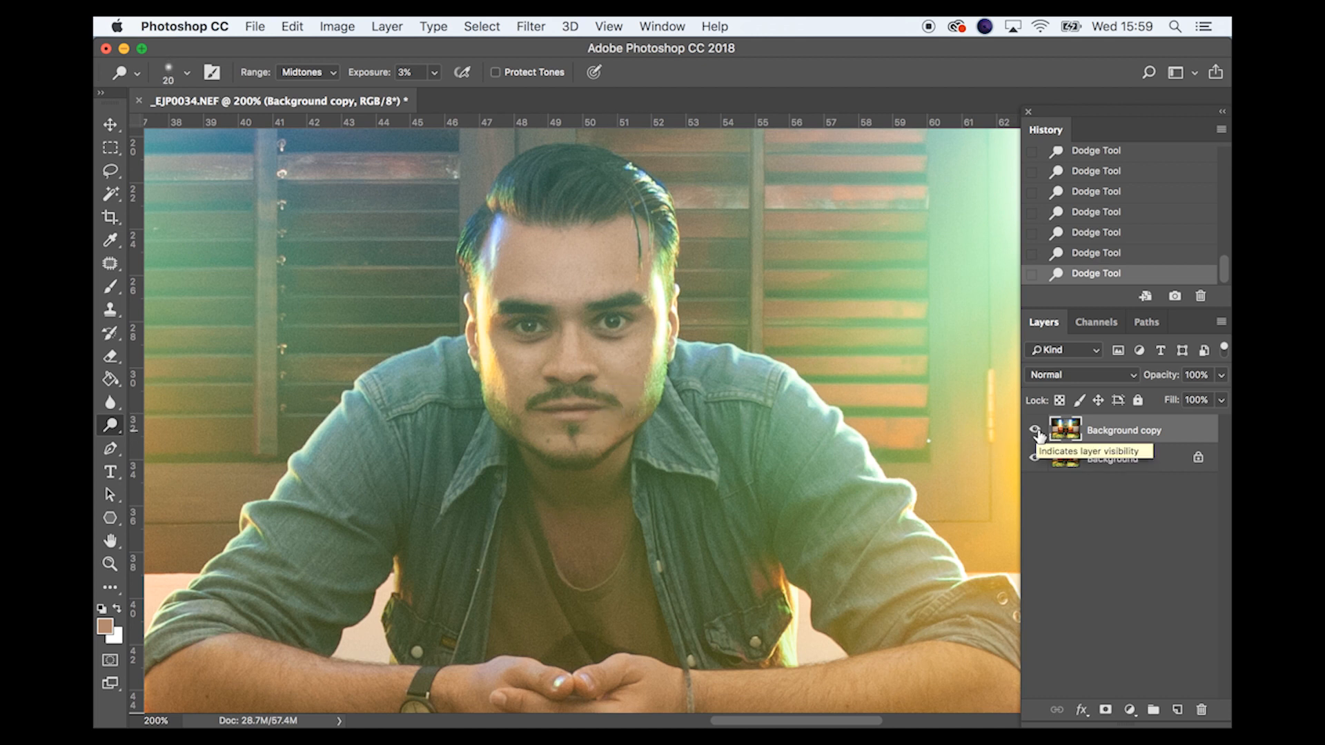
# Compare the Background copy layer with the original by toggling its visibility, and examine the dodged and burned portrait as a whole.
pyautogui.click(1035, 429)
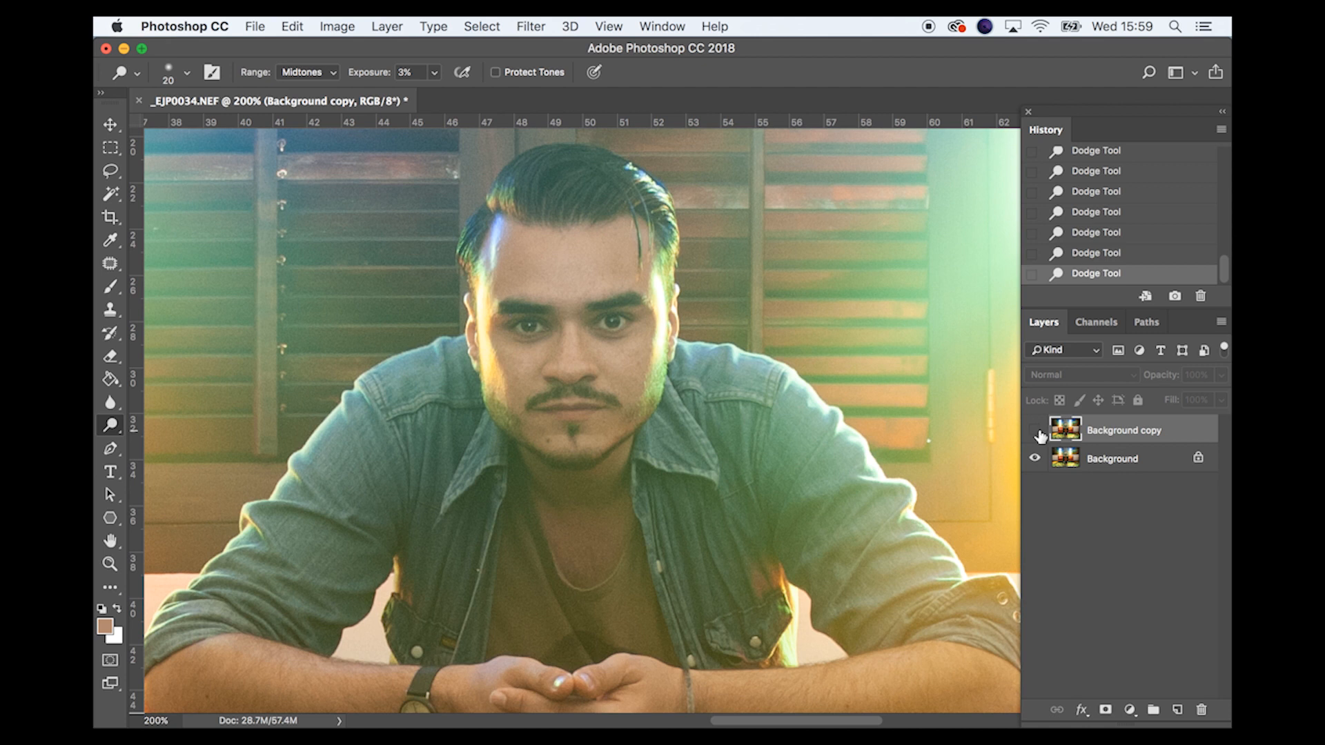
pyautogui.click(1035, 430)
pyautogui.click(1035, 430)
pyautogui.click(1036, 432)
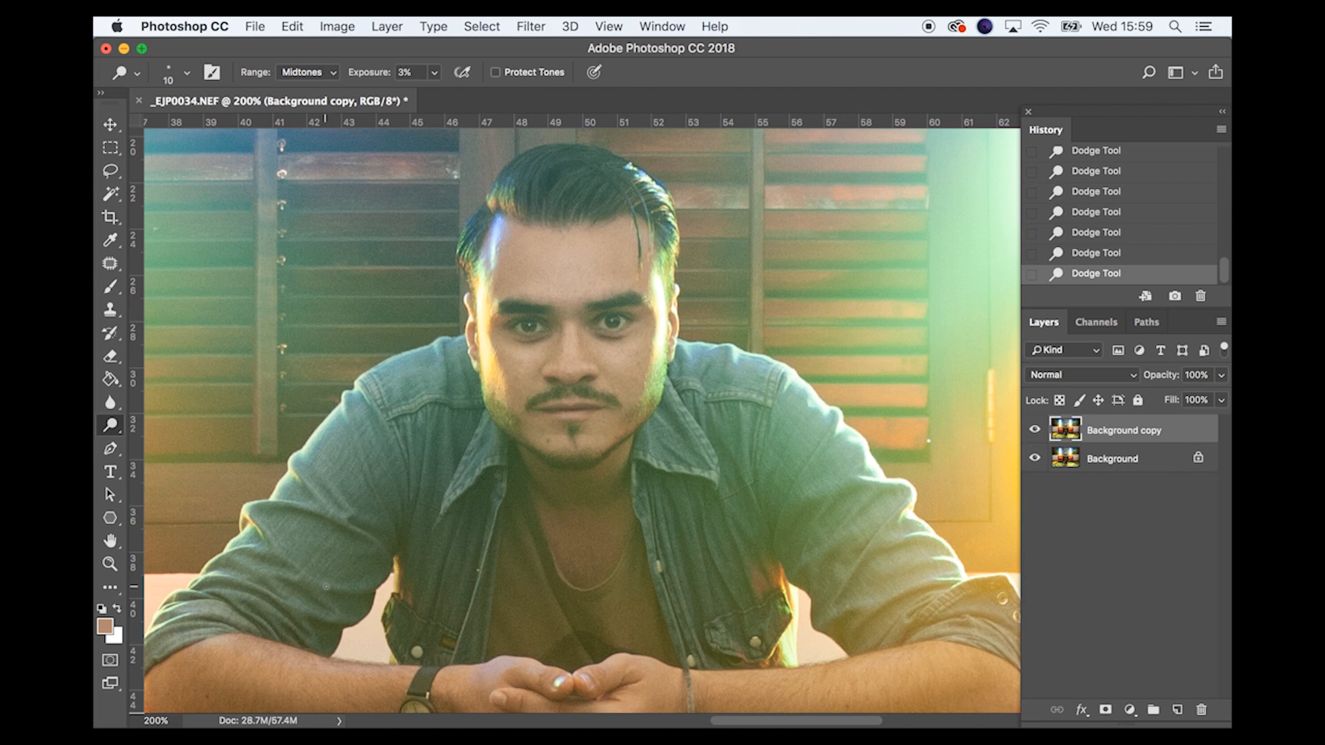
pyautogui.press('super+minus')
pyautogui.press('super+minus')
pyautogui.press('super+minus')
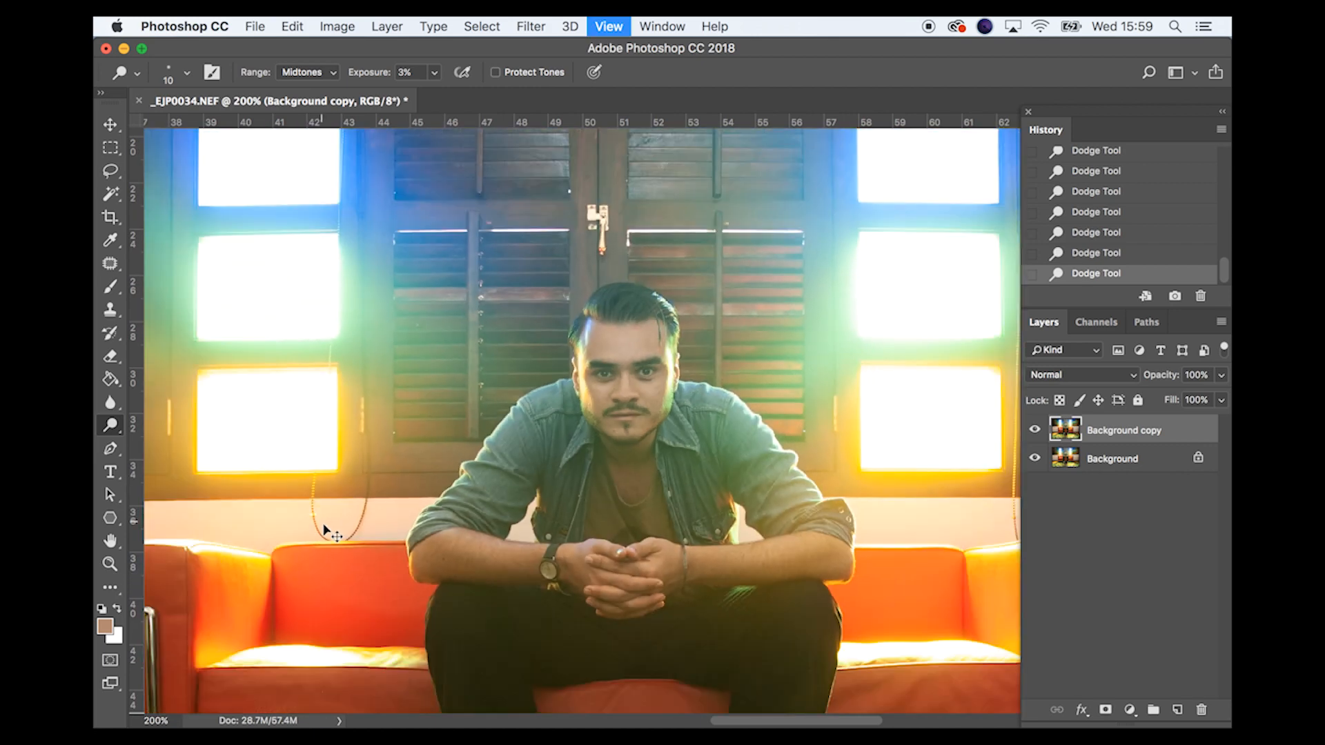
pyautogui.press('super+plus')
pyautogui.press('super+plus')
pyautogui.press('super+plus')
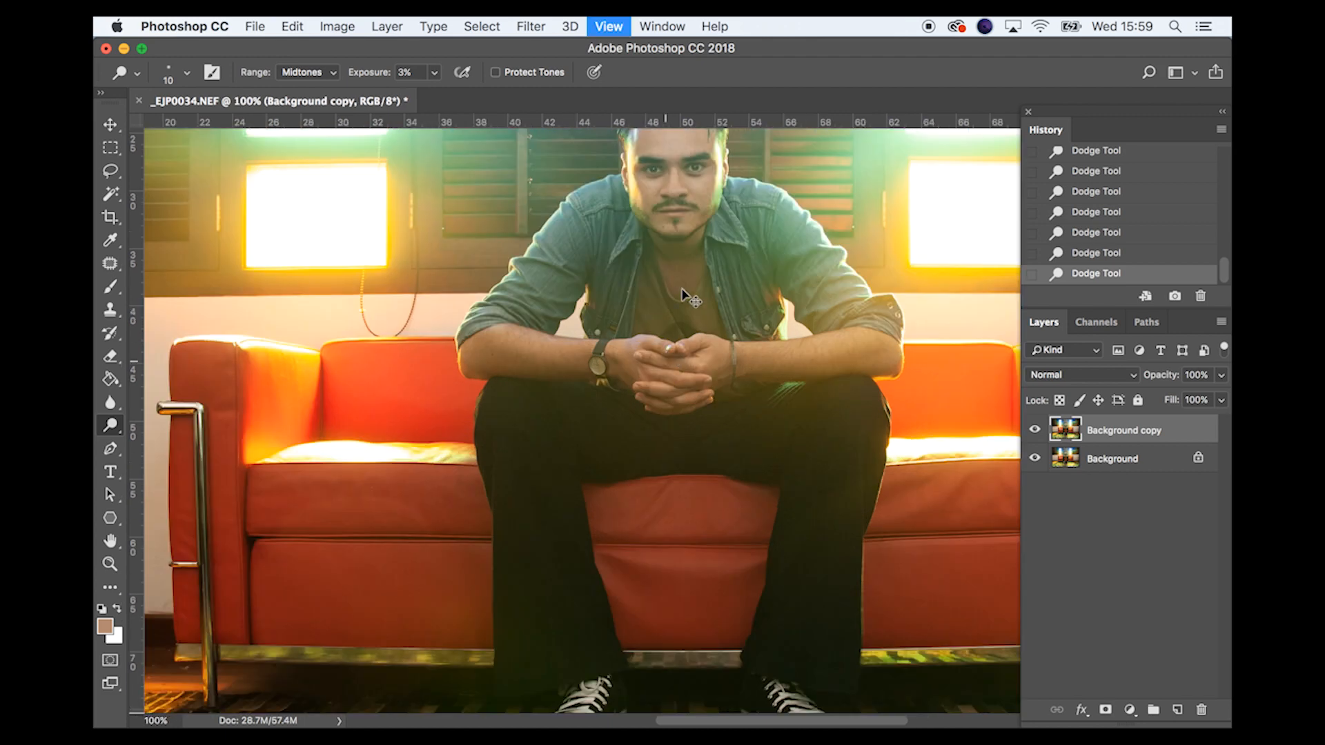
pyautogui.scroll(2, 567, 483)
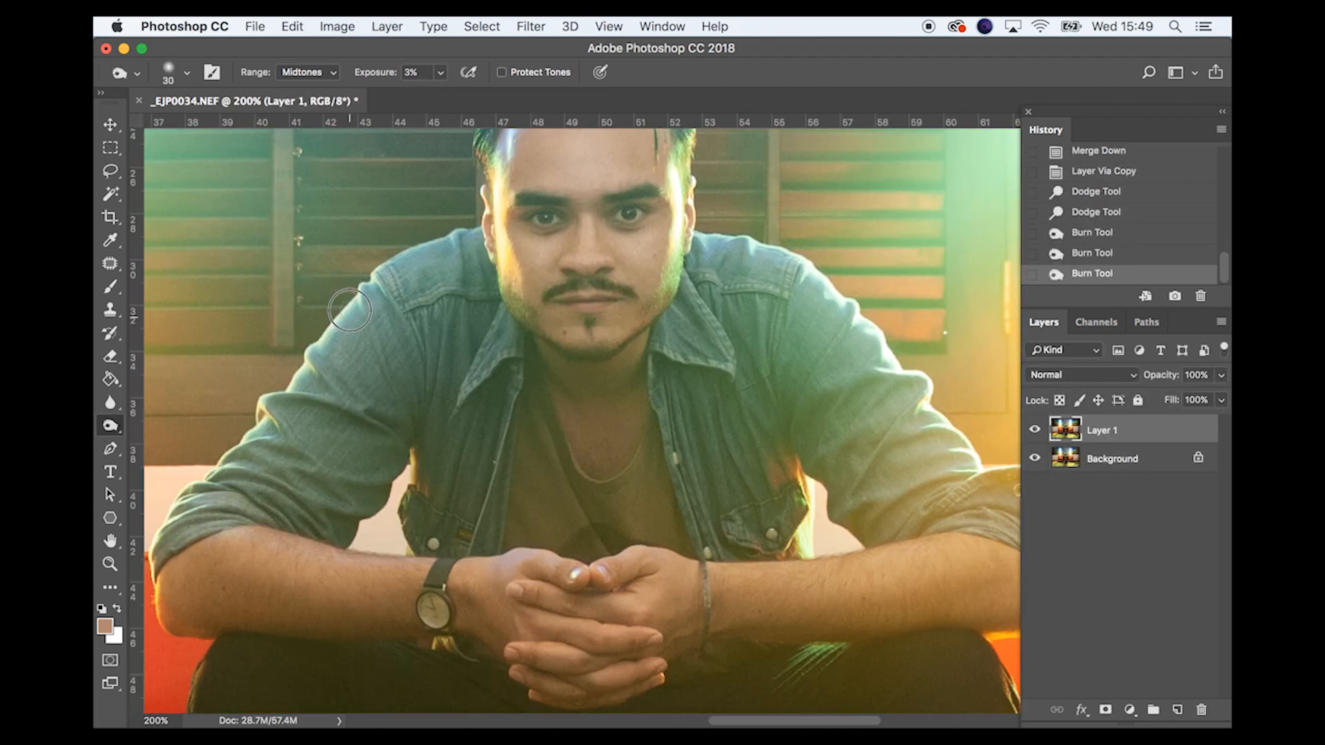
# Burn the shadows on both denim sleeves of Layer 1 with a 30 px brush, and dodge the sleeve folds on the picture's left.
pyautogui.moveTo(350, 310); pyautogui.dragTo(317, 351)
pyautogui.moveTo(801, 370)
pyautogui.mouseDown()
pyautogui.moveTo(803, 391)
pyautogui.moveTo(920, 446)
pyautogui.mouseUp()
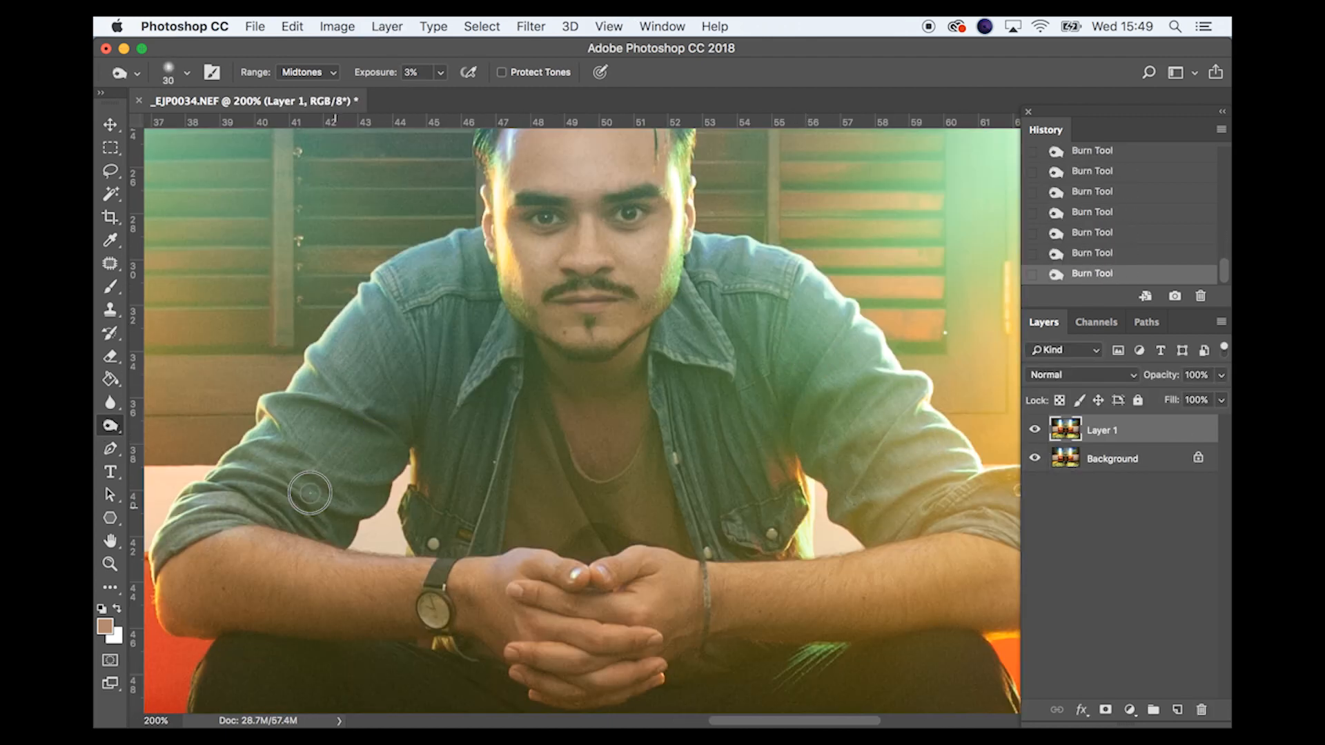
pyautogui.hotkey('shift', 'o')
pyautogui.moveTo(286, 402); pyautogui.dragTo(335, 395)
pyautogui.moveTo(283, 403); pyautogui.dragTo(307, 397)
# Dodge highlights in the lower part of the picture on Layer 1, using a larger brush.
pyautogui.scroll(-8, 347, 381)
pyautogui.press(']')
pyautogui.press(']')
pyautogui.press(']')
pyautogui.moveTo(507, 376)
pyautogui.mouseDown()
pyautogui.moveTo(529, 434)
pyautogui.moveTo(580, 422)
pyautogui.mouseUp()
pyautogui.hotkey('shift', 'o')
pyautogui.hscroll(-4, 481, 359)
pyautogui.hotkey('shift', 'o')
pyautogui.moveTo(304, 338); pyautogui.dragTo(349, 341)
pyautogui.hscroll(10, 465, 349)
# Burn shadows in the lower part of the picture and further up on Layer 1, enlarging the brush for the upper area.
pyautogui.hotkey('shift', 'o')
pyautogui.moveTo(464, 349); pyautogui.dragTo(649, 365)
pyautogui.hscroll(-7, 483, 372)
pyautogui.moveTo(469, 455); pyautogui.dragTo(483, 461)
pyautogui.moveTo(483, 461); pyautogui.dragTo(530, 467)
pyautogui.scroll(8, 491, 414)
pyautogui.press(']')
pyautogui.press(']')
pyautogui.press(']')
pyautogui.moveTo(482, 320); pyautogui.dragTo(602, 172)
pyautogui.scroll(5, 602, 173)
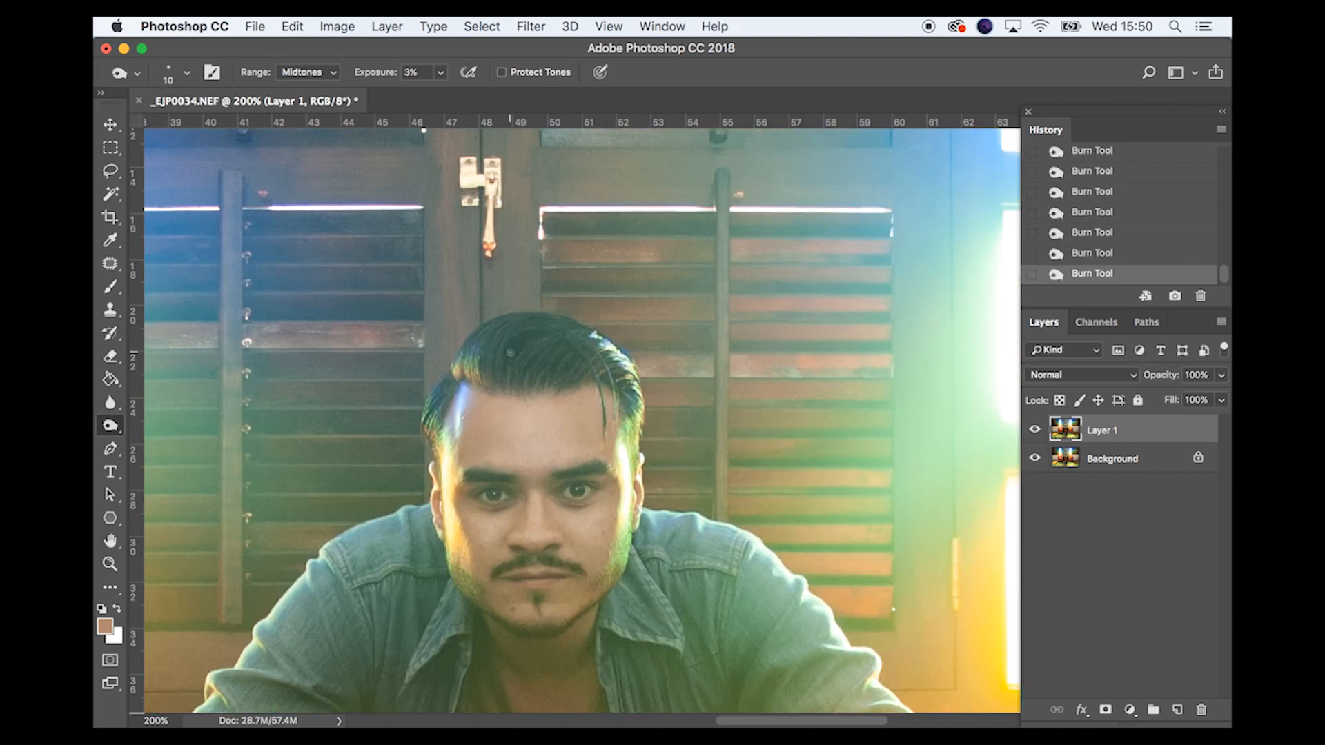
# Lighten strands of the man's hair with the Dodge tool, using a 4 px brush on midtones at 3% exposure.
pyautogui.press('[')
pyautogui.press('[')
pyautogui.press('[')
pyautogui.press('[')
pyautogui.press('[')
pyautogui.press('[')
pyautogui.press('[')
pyautogui.press('super+plus')
pyautogui.press('super+plus')
pyautogui.hotkey('shift', 'o')
pyautogui.moveTo(365, 288)
pyautogui.mouseDown()
pyautogui.moveTo(413, 296)
pyautogui.moveTo(442, 276)
pyautogui.mouseUp()
pyautogui.scroll(-2, 536, 269)
pyautogui.moveTo(524, 255); pyautogui.dragTo(535, 269)
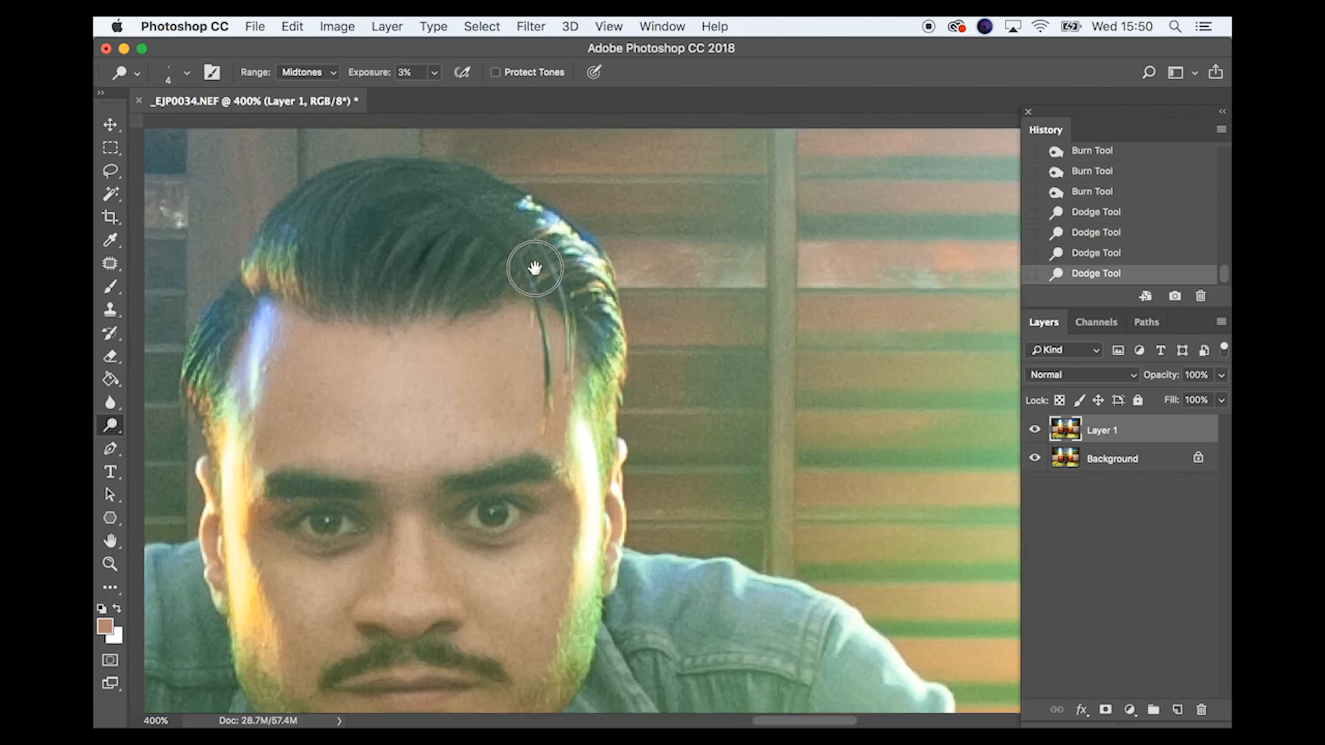
# Dodge a small highlight below the hair area on Layer 1 with a fine brush.
pyautogui.scroll(-6, 535, 269)
pyautogui.moveTo(649, 348); pyautogui.dragTo(674, 361)
pyautogui.press('super+minus')
pyautogui.press('super+minus')
pyautogui.press('super+minus')
pyautogui.press('super+minus')
pyautogui.hscroll(5, 518, 484)
pyautogui.press('super+plus')
pyautogui.press('super+plus')
pyautogui.hscroll(-10, 878, 428)
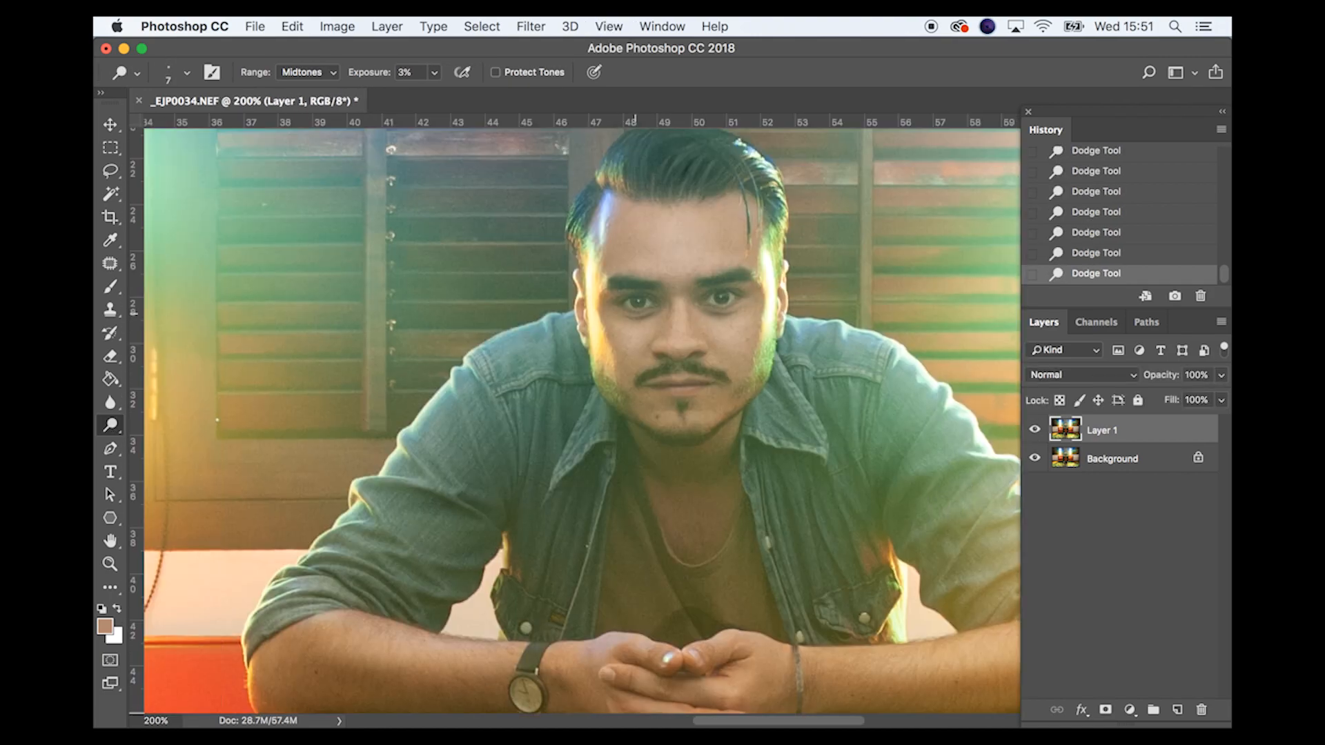
# Darken the eyebrow on the picture's left, the moustache and the chin beard with the Burn tool.
pyautogui.hotkey('shift', 'o')
pyautogui.press(']')
pyautogui.press(']')
pyautogui.moveTo(610, 284); pyautogui.dragTo(632, 281)
pyautogui.moveTo(610, 283); pyautogui.dragTo(650, 281)
pyautogui.moveTo(640, 377); pyautogui.dragTo(679, 366)
pyautogui.moveTo(684, 366); pyautogui.dragTo(727, 379)
pyautogui.moveTo(681, 404); pyautogui.dragTo(697, 439)
pyautogui.moveTo(656, 433); pyautogui.dragTo(623, 400)
# Set the Burn tool's brush size to 35 px.
pyautogui.press(']')
pyautogui.press(']')
pyautogui.press(']')
pyautogui.press(']')
pyautogui.press(']')
pyautogui.press(']')
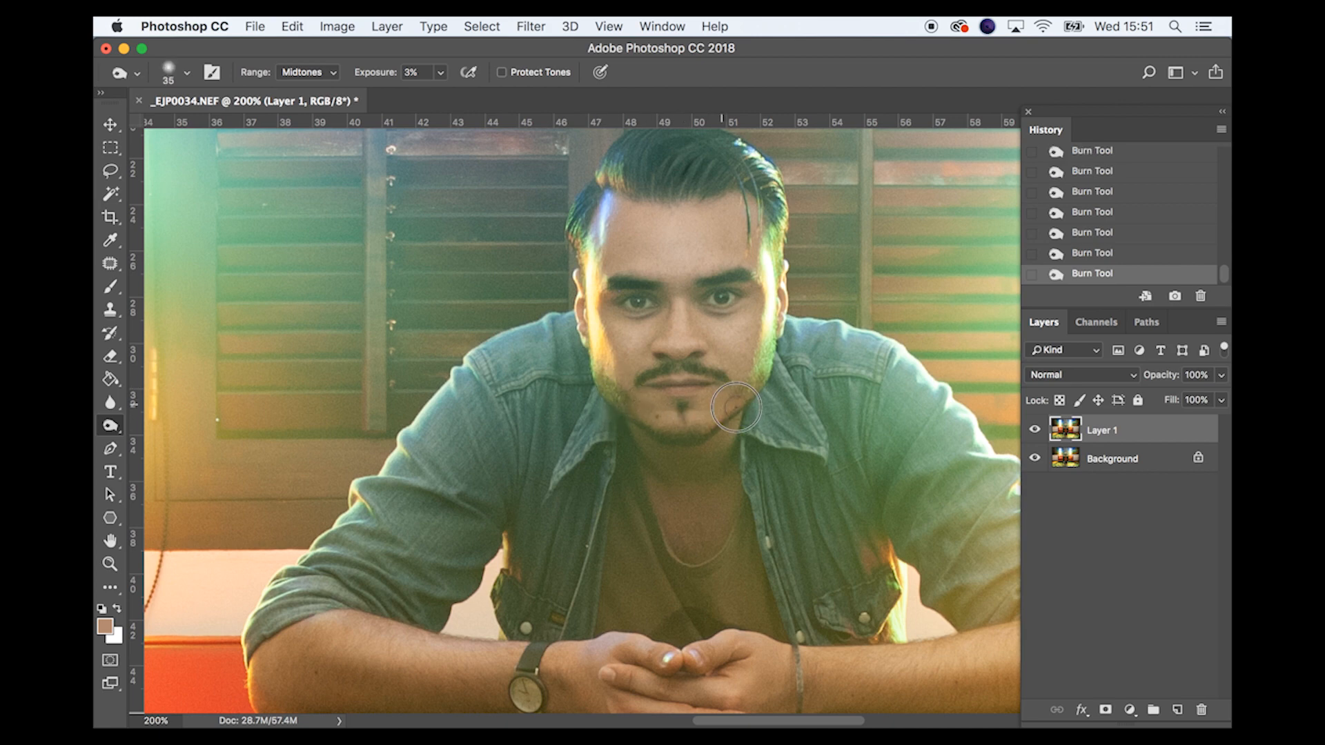
# Compare the whole picture before and after dodging and burning by repeatedly hiding and showing Layer 1.
pyautogui.hscroll(5, 544, 472)
pyautogui.scroll(-3, 543, 472)
pyautogui.press('super+minus')
pyautogui.press('super+minus')
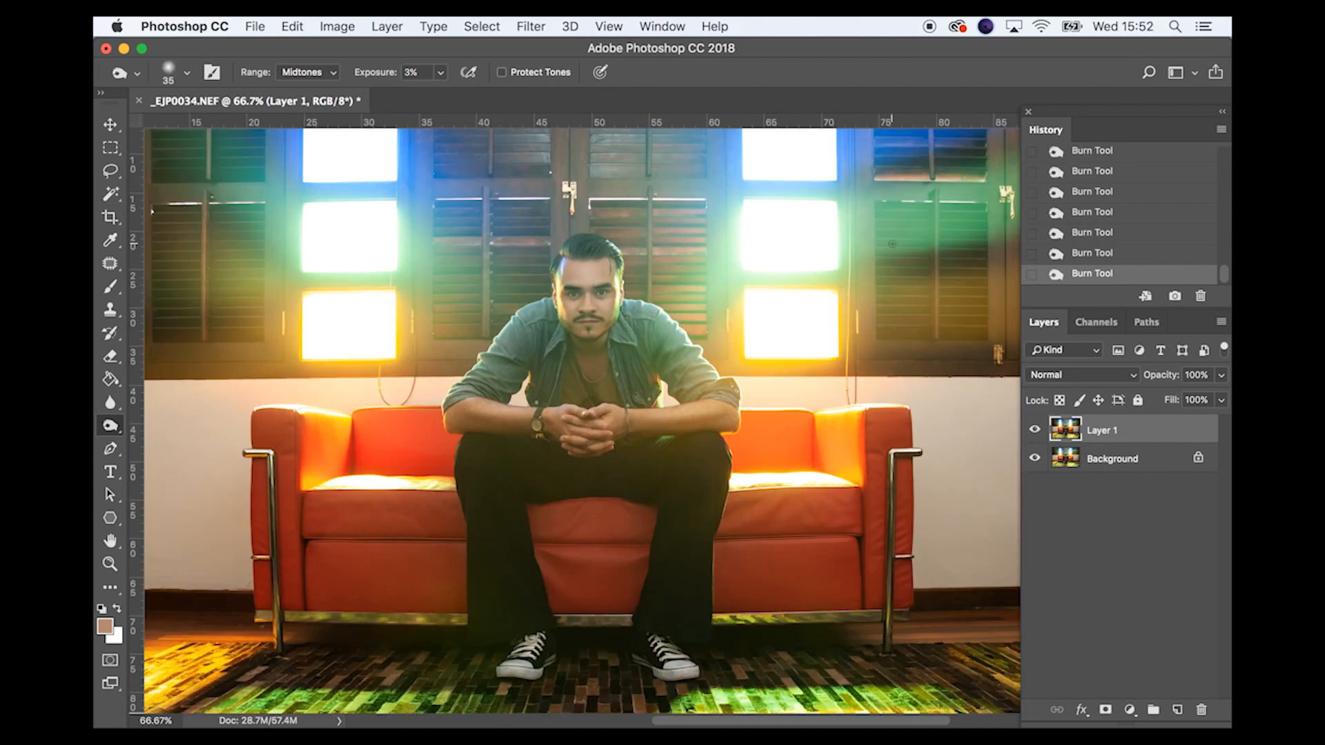
pyautogui.click(1035, 430)
pyautogui.click(1036, 431)
pyautogui.click(1036, 430)
pyautogui.click(1037, 431)
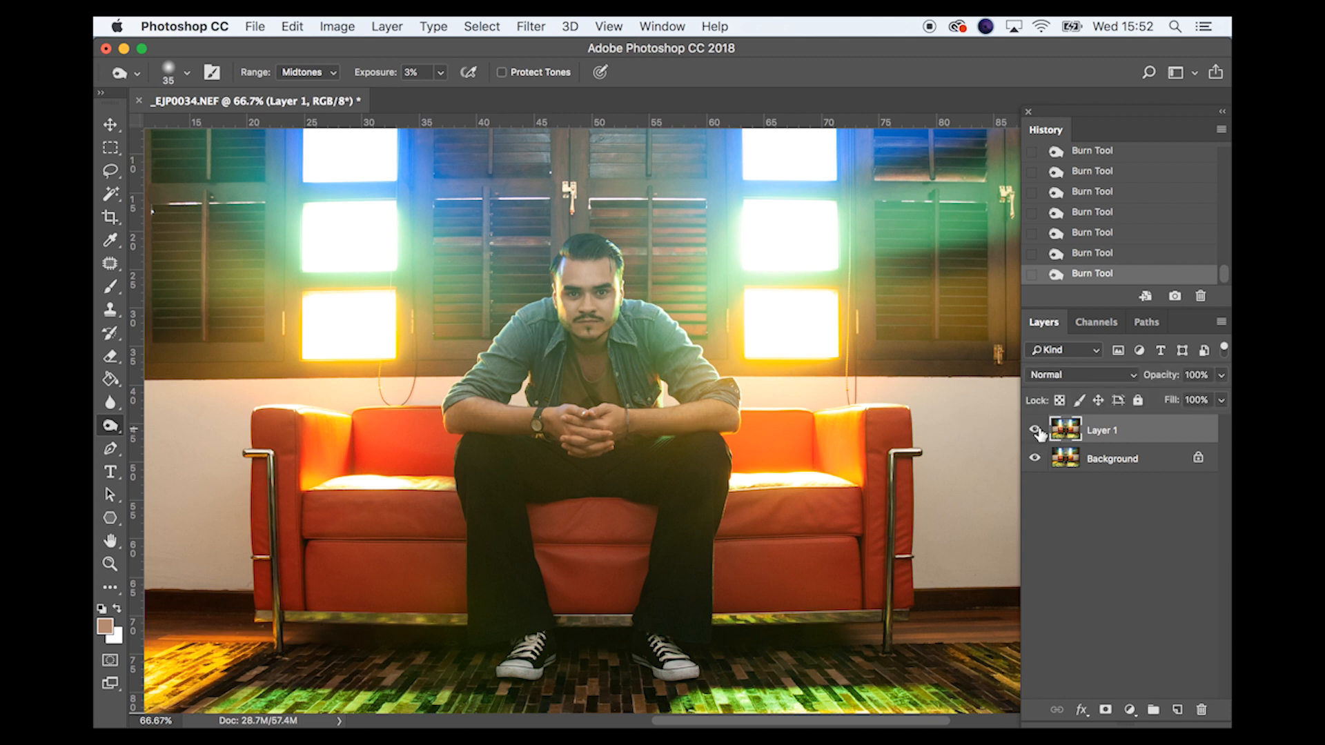
pyautogui.click(1039, 432)
pyautogui.click(1037, 431)
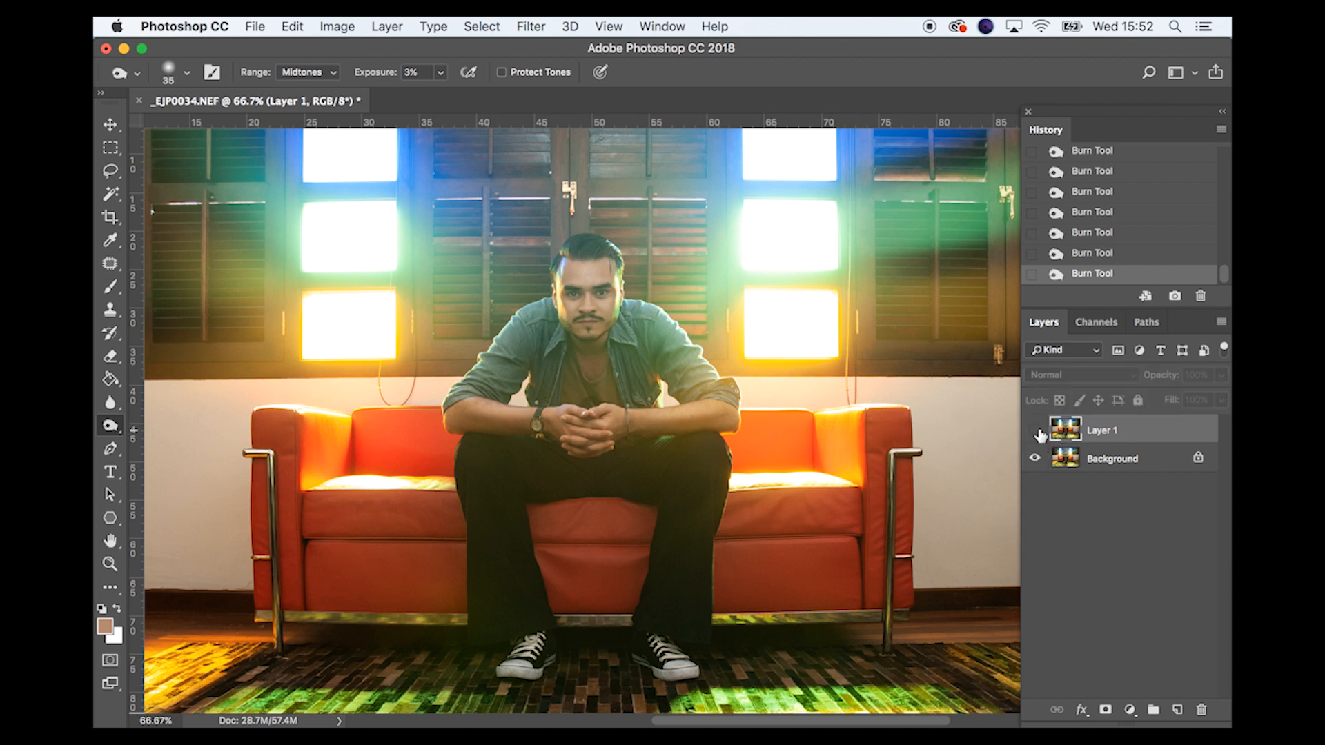
pyautogui.click(1037, 431)
pyautogui.click(1037, 432)
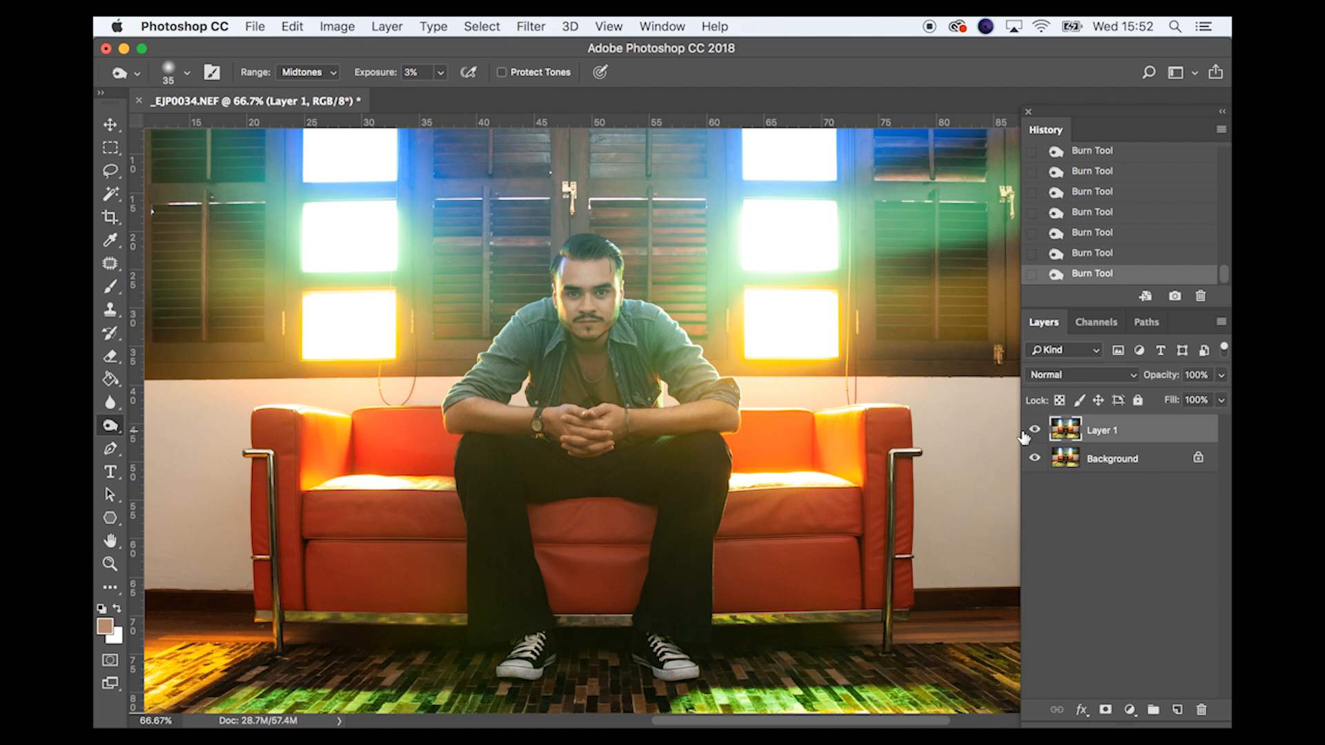
pyautogui.click(1034, 431)
pyautogui.click(1035, 431)
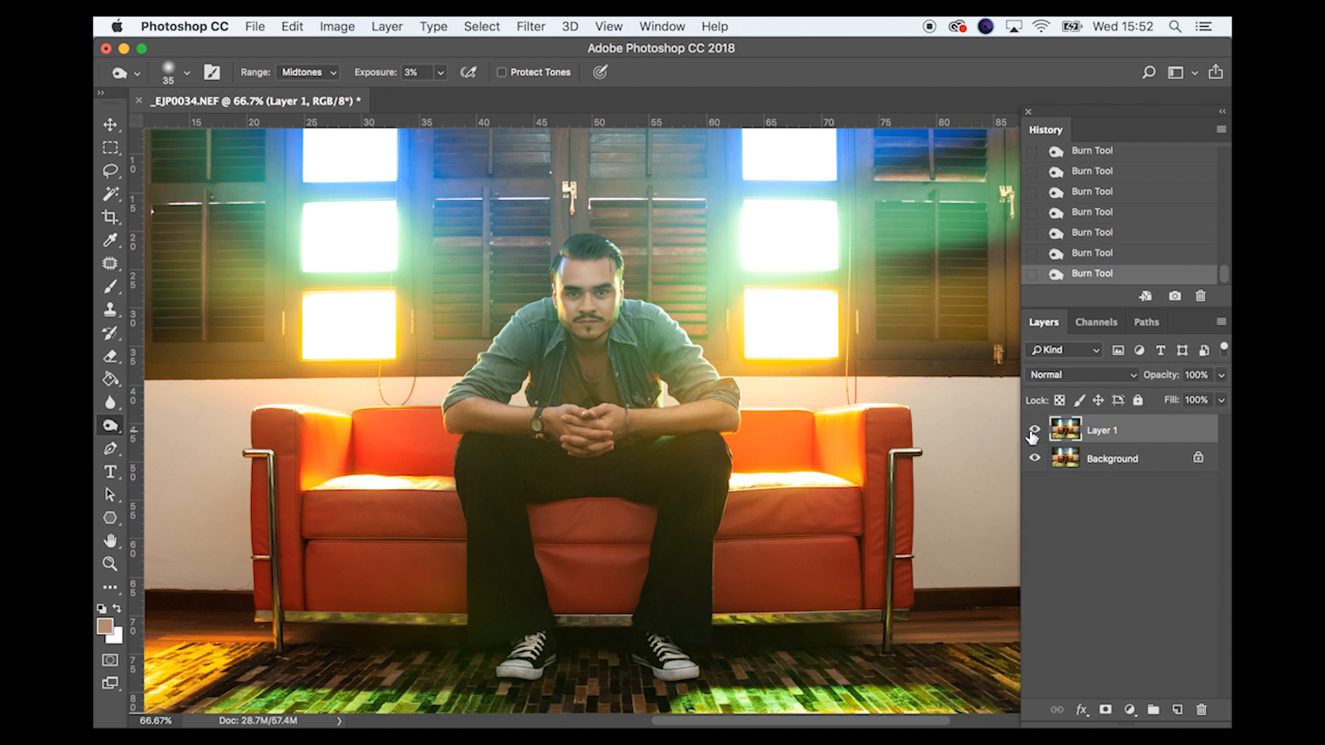